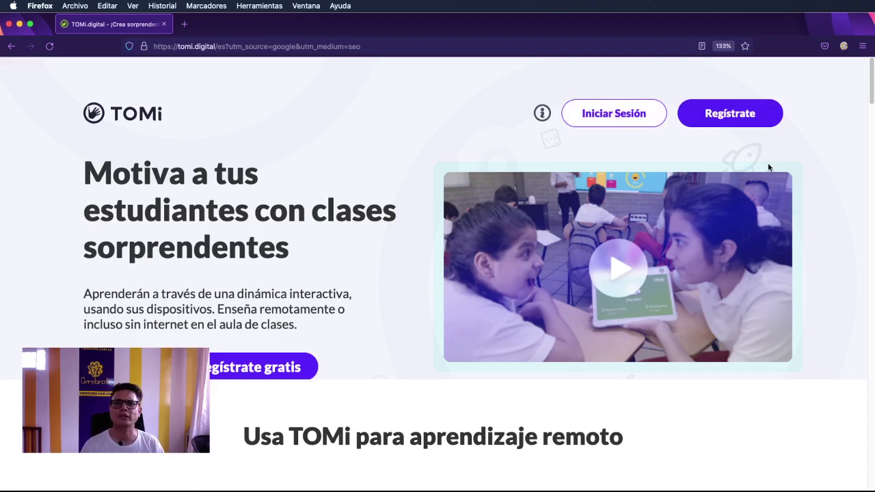
Log in to TOMi with a Google account
click(612, 116)
click(443, 225)
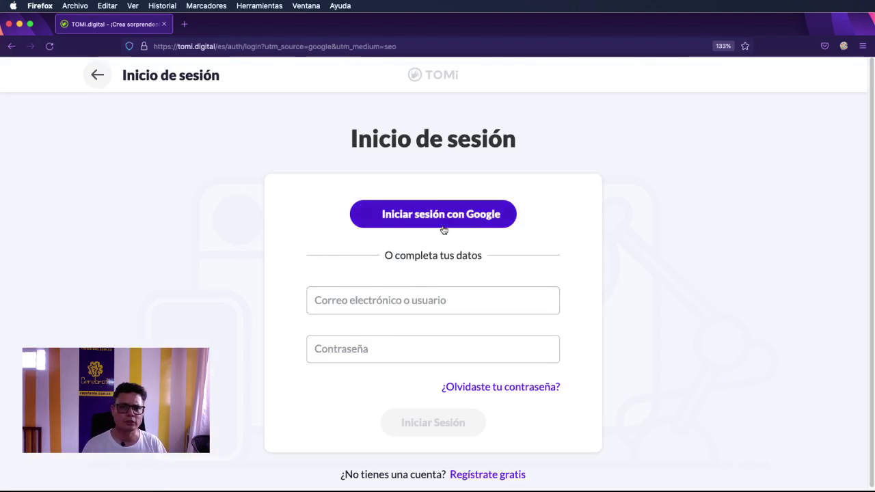
click(624, 424)
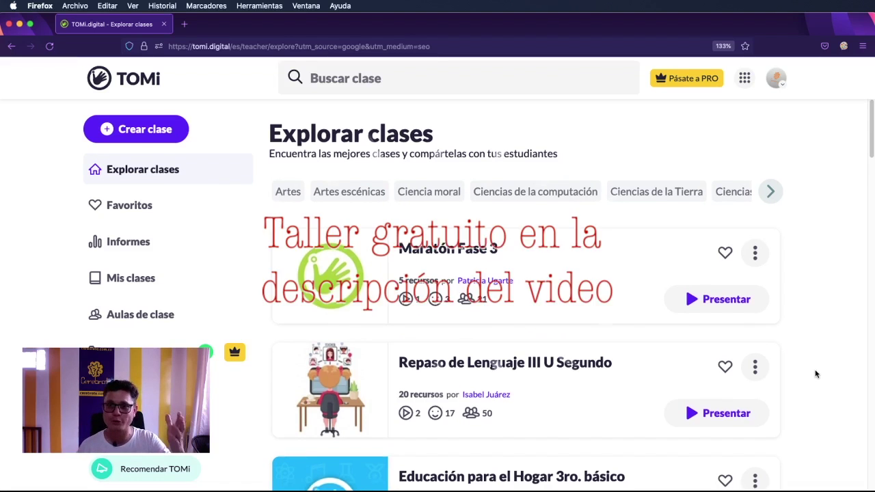
scroll(815, 373, down, 7)
scroll(814, 369, down, 12)
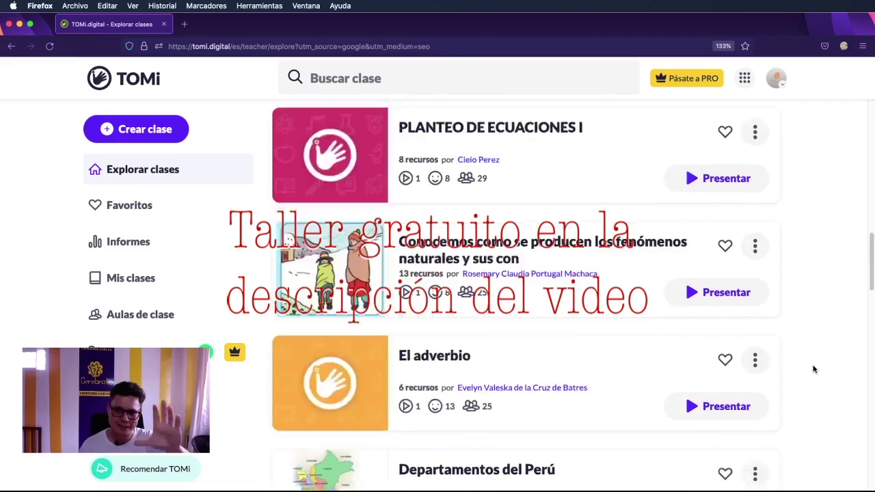
scroll(811, 373, up, 19)
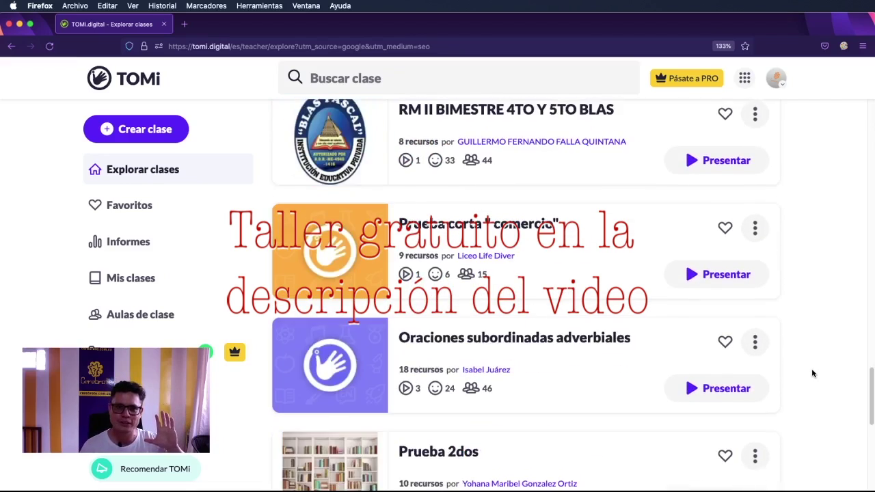
scroll(811, 373, up, 1)
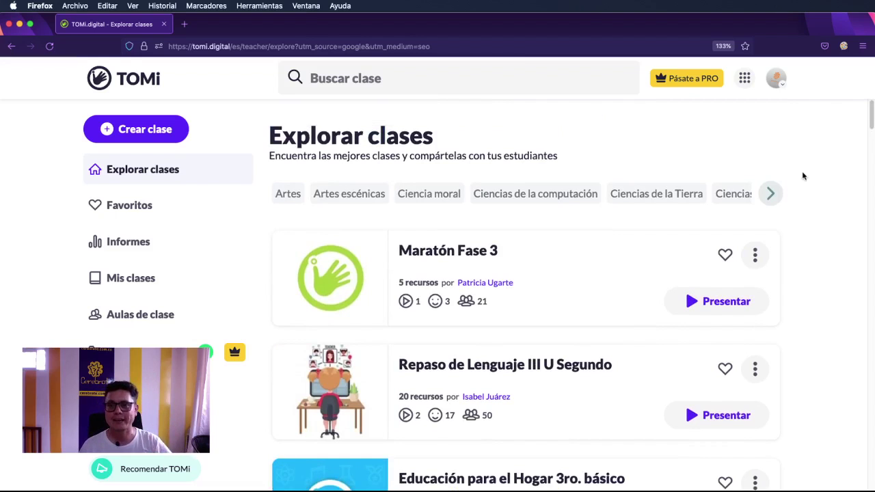
Draw two red freehand arrows pointing at Crear clase, and clear the annotations from the screen
click(843, 46)
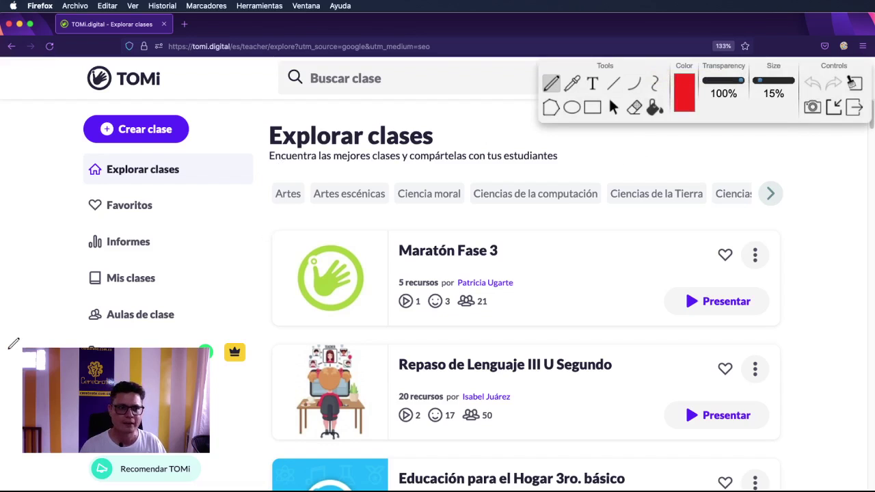
drag(30, 312, 71, 228)
drag(88, 195, 129, 122)
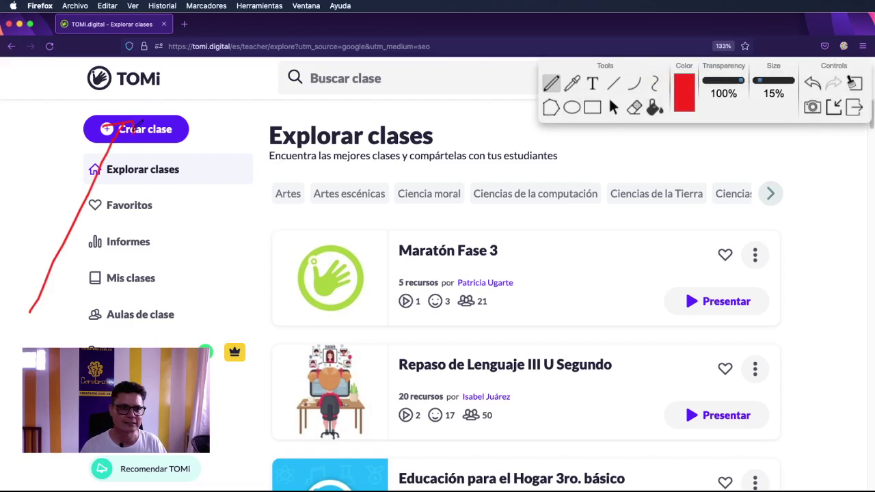
mouse_move(46, 324)
mouse_down()
mouse_move(145, 164)
mouse_move(151, 134)
mouse_move(168, 153)
mouse_up()
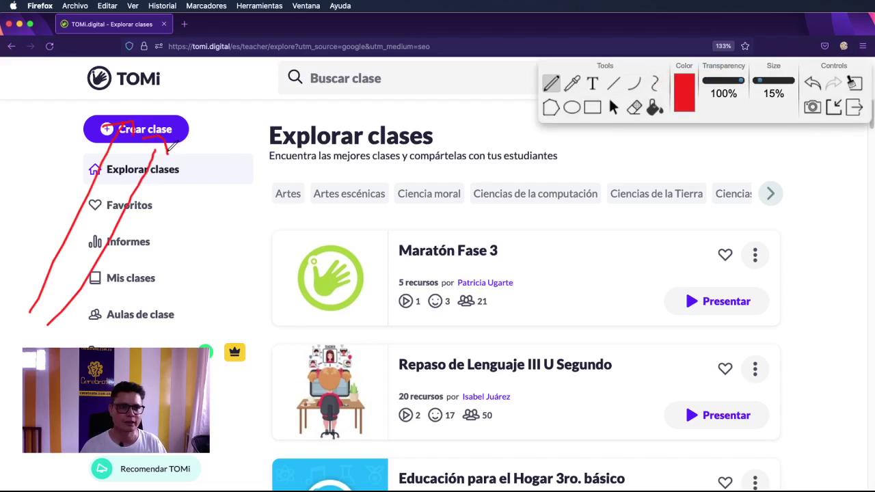
click(854, 83)
click(854, 107)
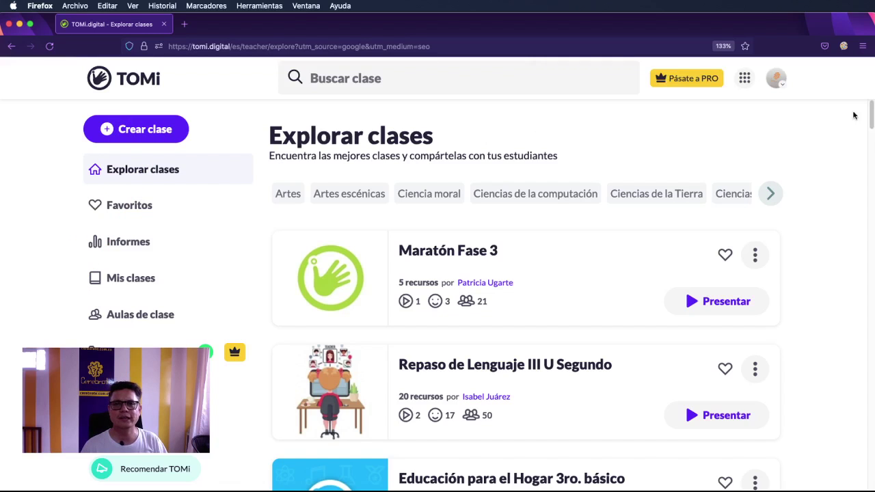
Start creating a new class and name it "Sopa de letras Cerebrote"
click(139, 138)
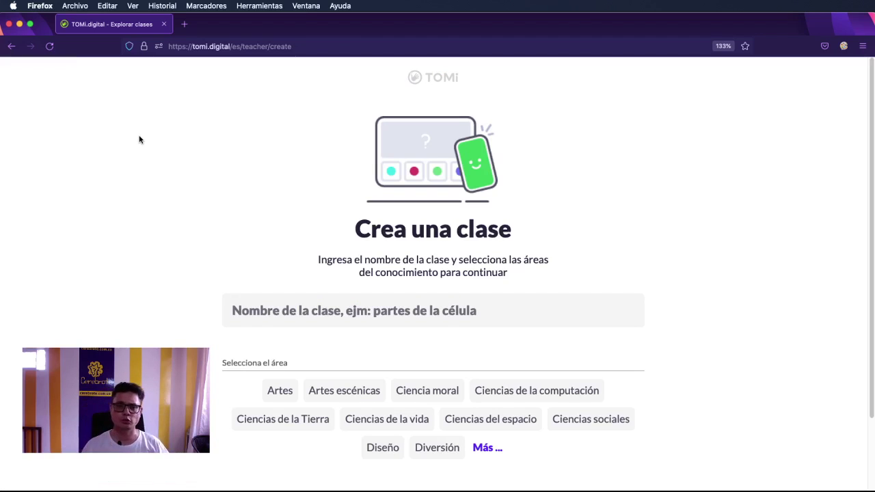
click(308, 317)
text(Sopa)
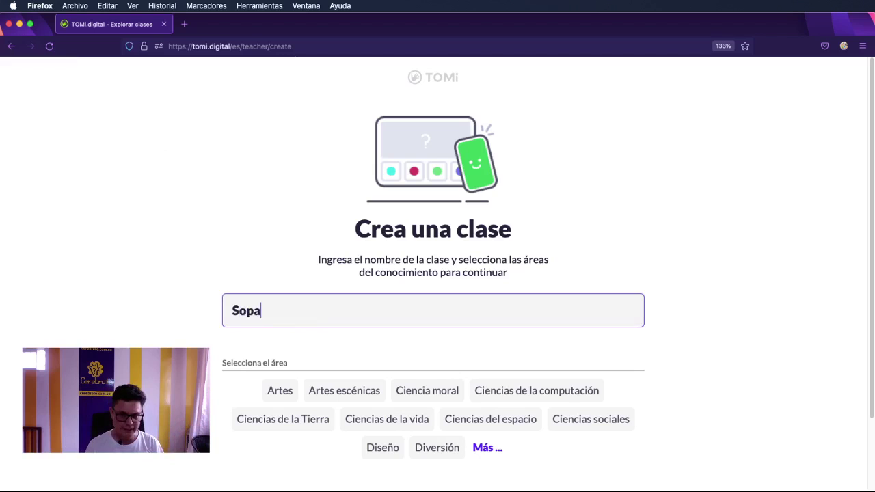
text( de letras)
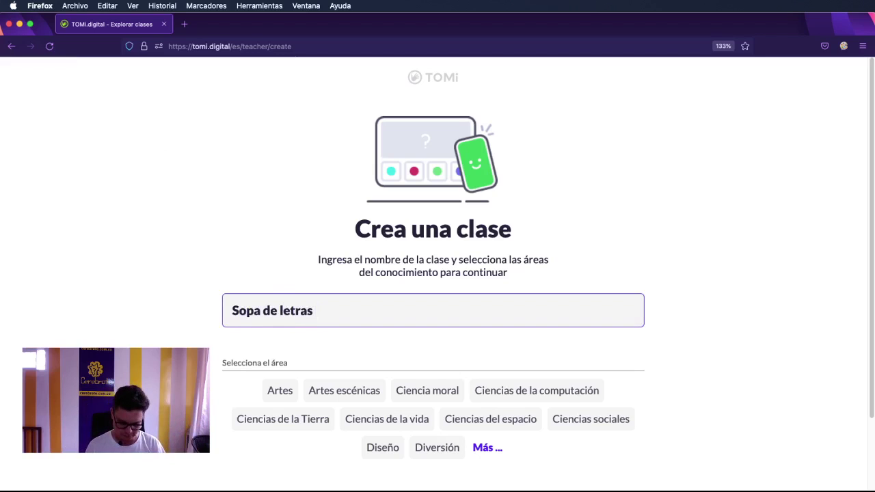
text( Cerebrote)
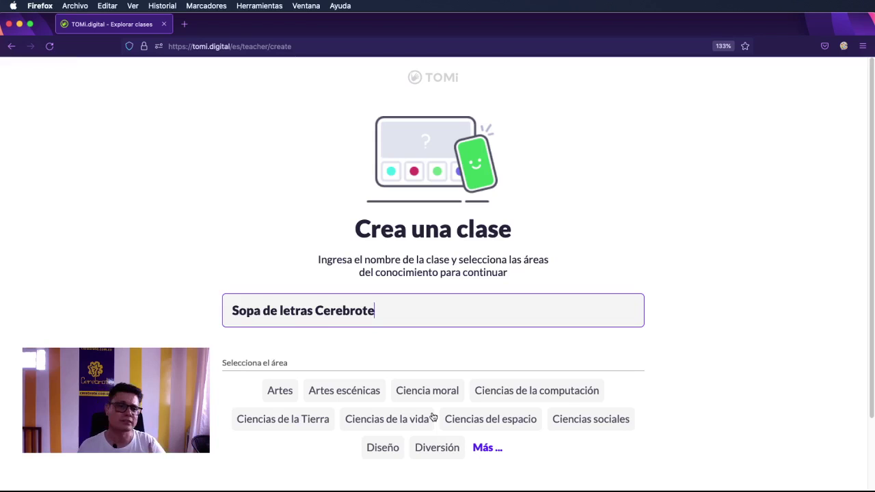
Assign the Artes area to the new class and accept its creation
click(288, 399)
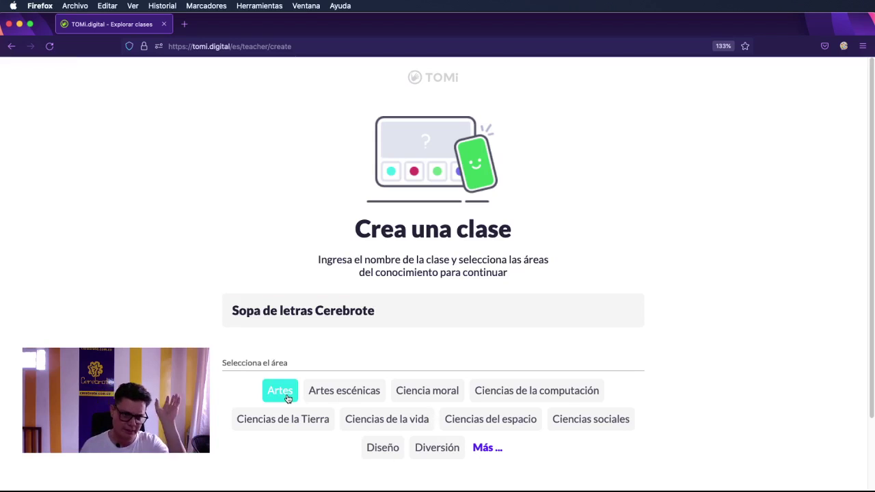
scroll(599, 447, down, 3)
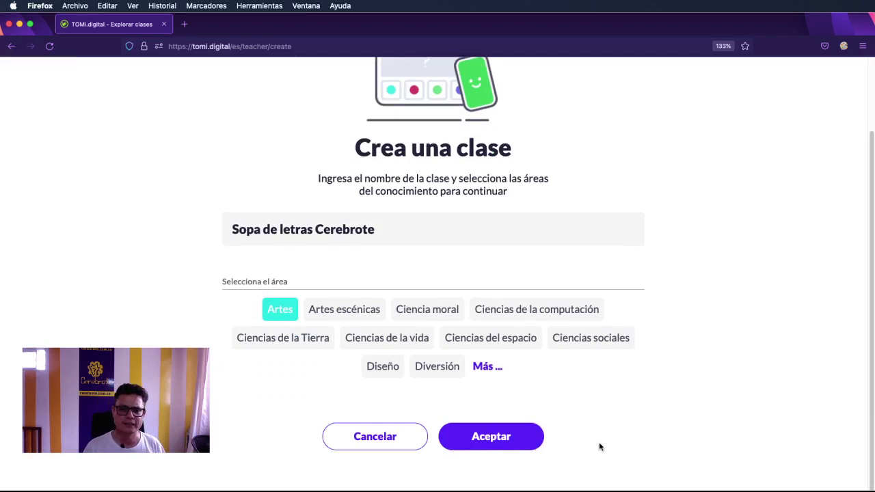
click(512, 443)
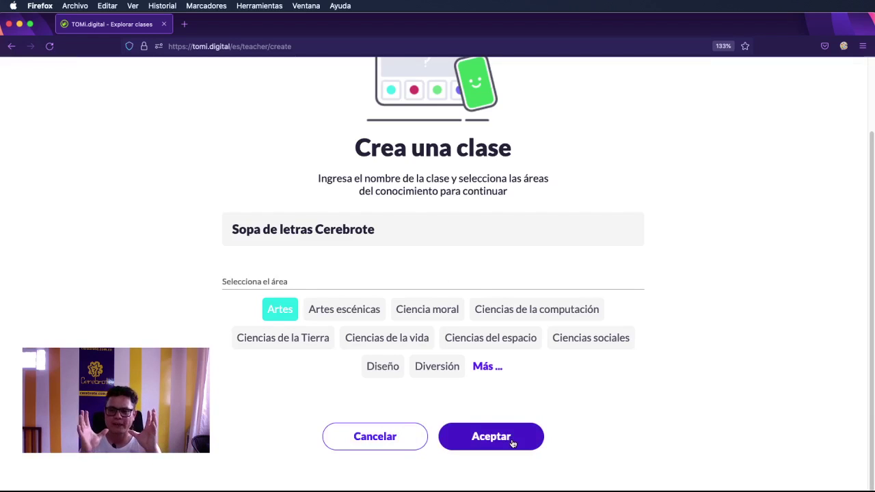
click(511, 443)
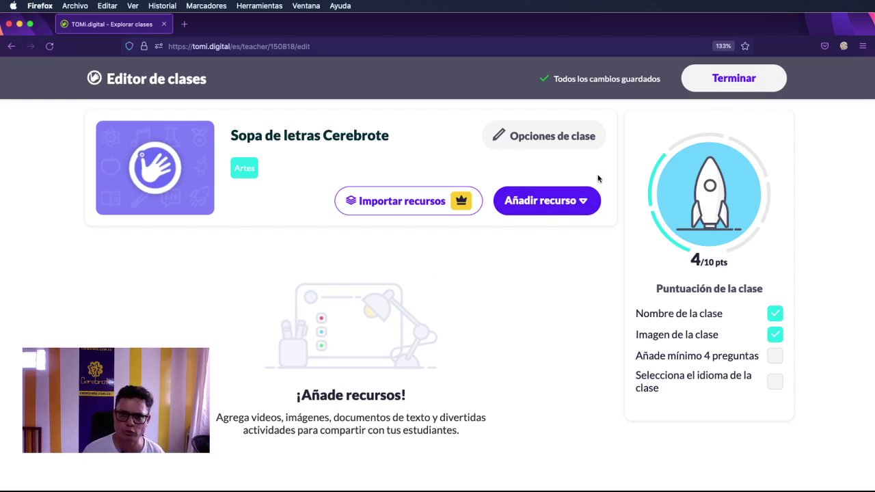
Draw red freehand arrows pointing at Añadir recurso in the class editor, and clear the annotations
click(842, 47)
mouse_move(820, 237)
mouse_down()
mouse_move(600, 218)
mouse_move(607, 239)
mouse_up()
mouse_move(611, 298)
mouse_down()
mouse_move(581, 226)
mouse_move(599, 241)
mouse_up()
mouse_move(583, 306)
mouse_down()
mouse_move(562, 229)
mouse_move(586, 240)
mouse_up()
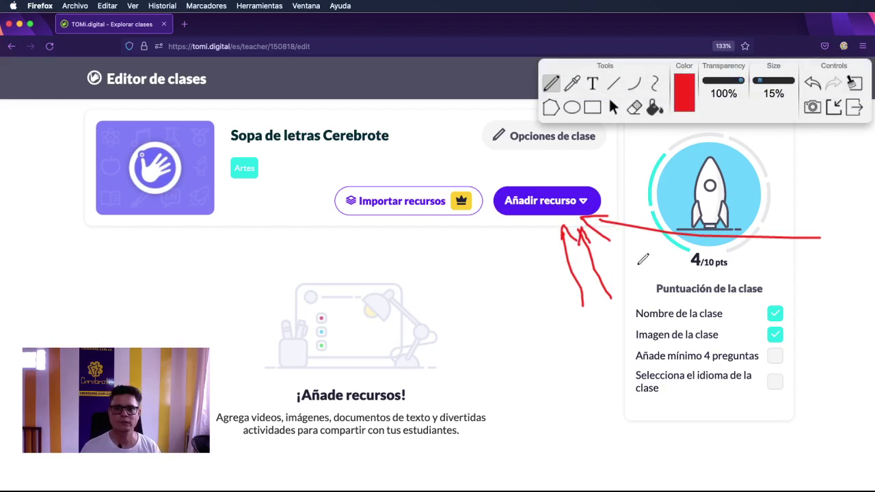
click(853, 82)
click(854, 108)
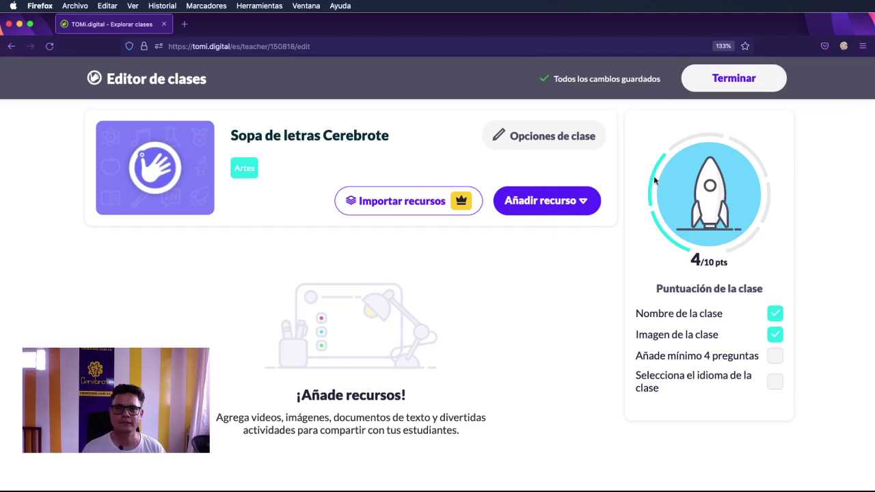
Add an Encuentra palabras resource to the class with the question statement "Conceptos trabajando en Cerebrote"
click(574, 209)
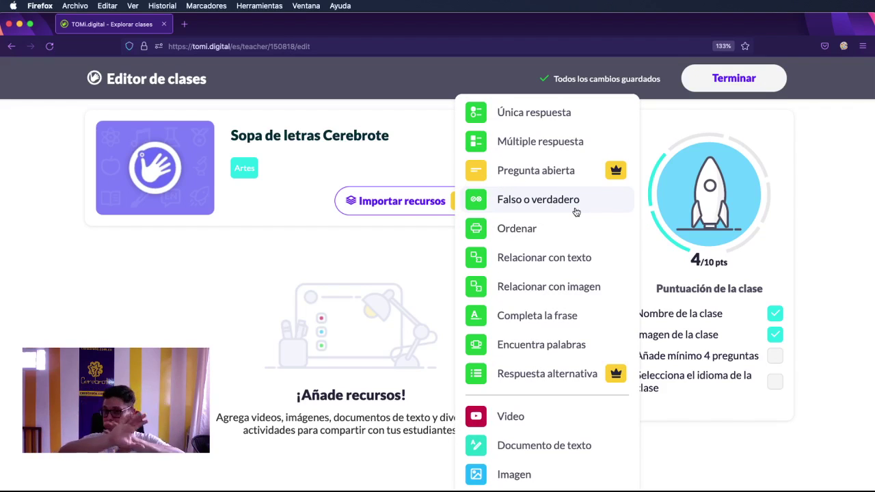
click(548, 345)
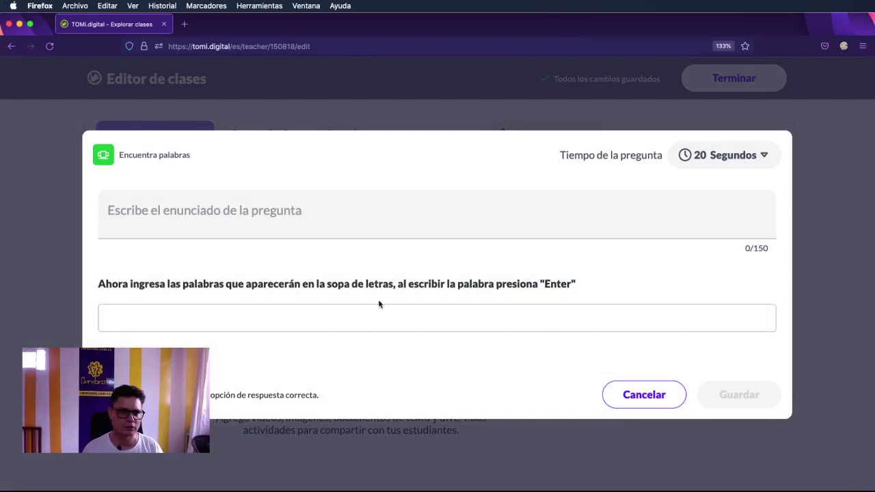
click(265, 216)
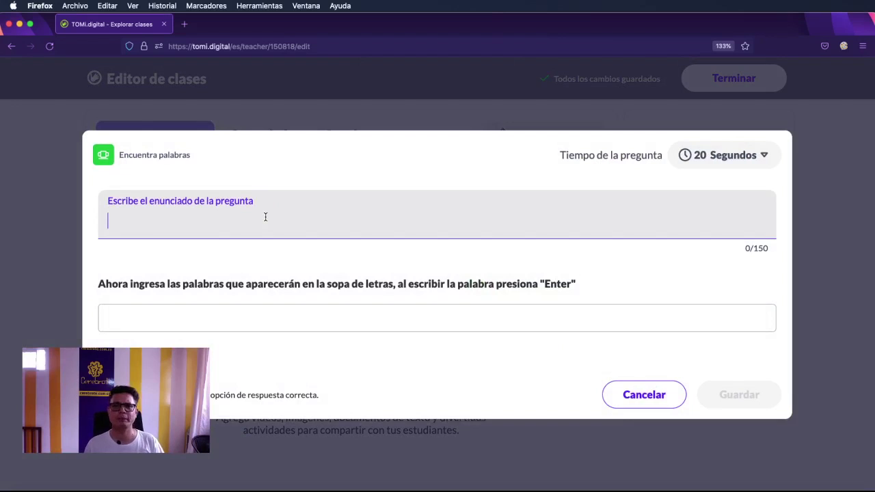
text(Térmi)
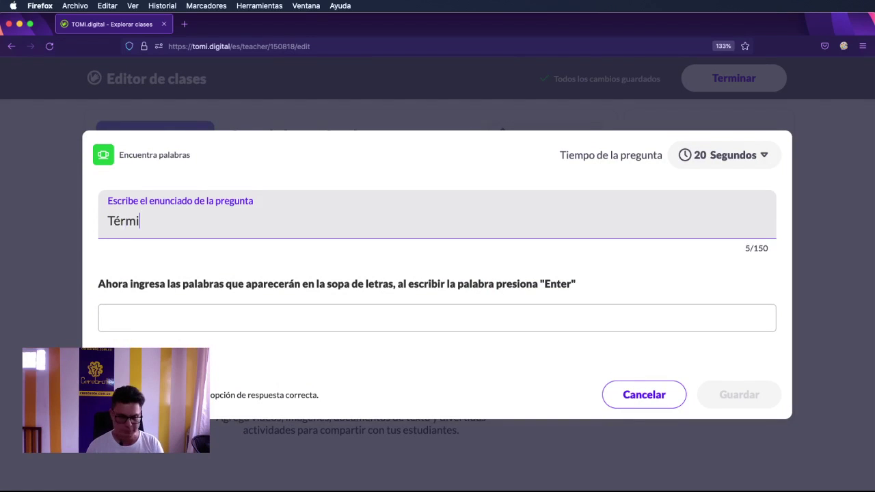
text(nos trabajand)
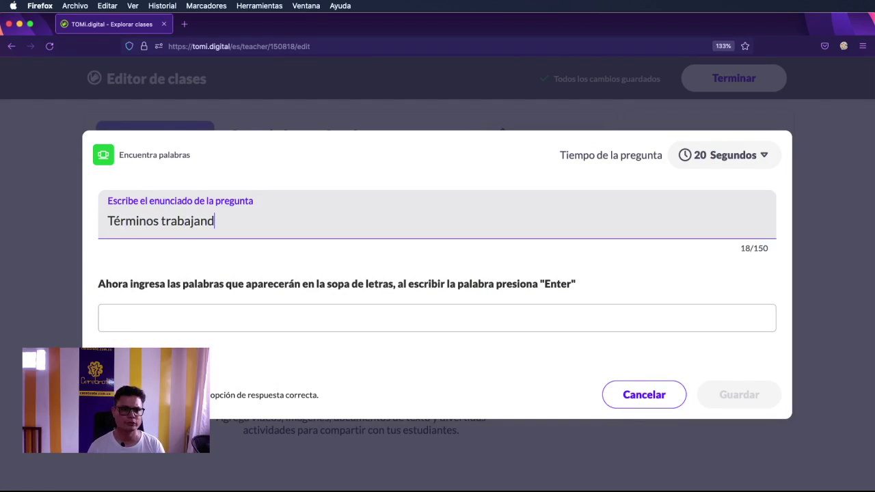
text(o en Cerebrote)
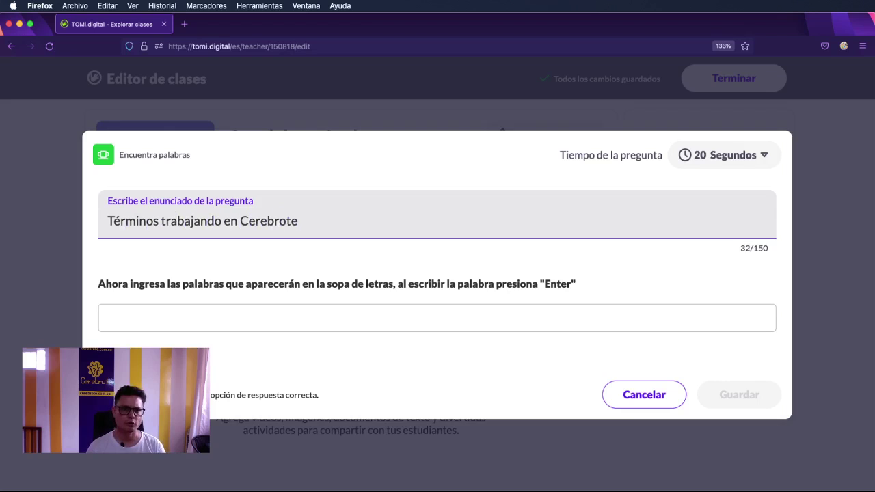
double_click(149, 220)
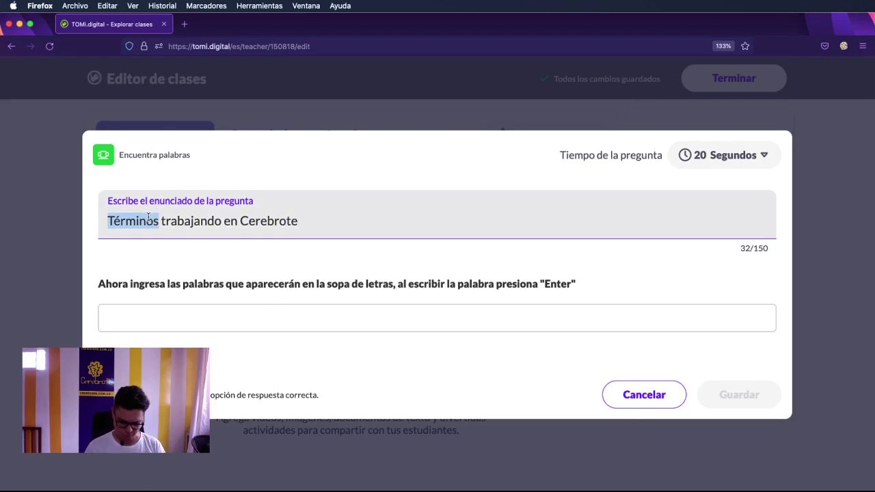
text(Conceptos)
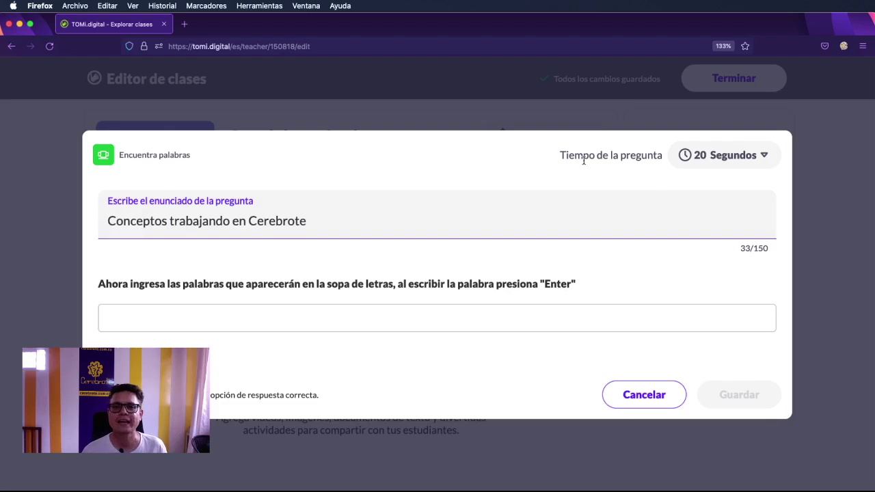
Set the time for the word-search question to 240 seconds
drag(562, 157, 670, 157)
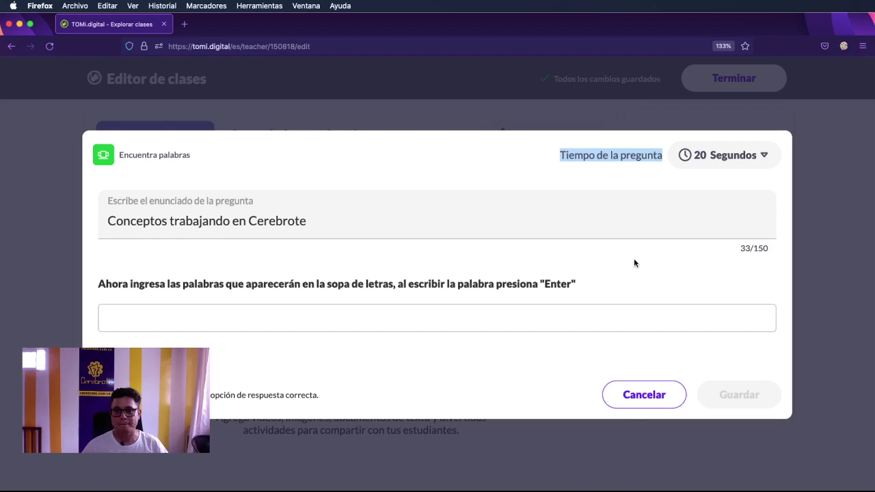
click(765, 154)
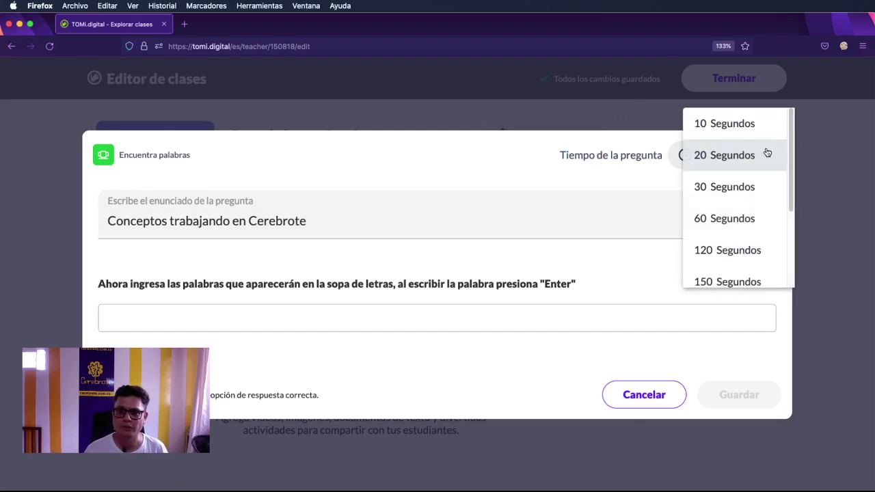
scroll(756, 251, down, 3)
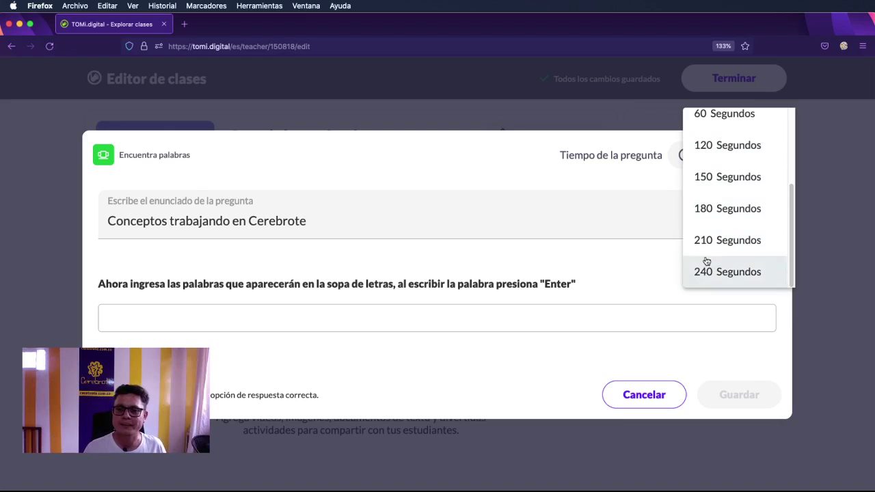
click(743, 273)
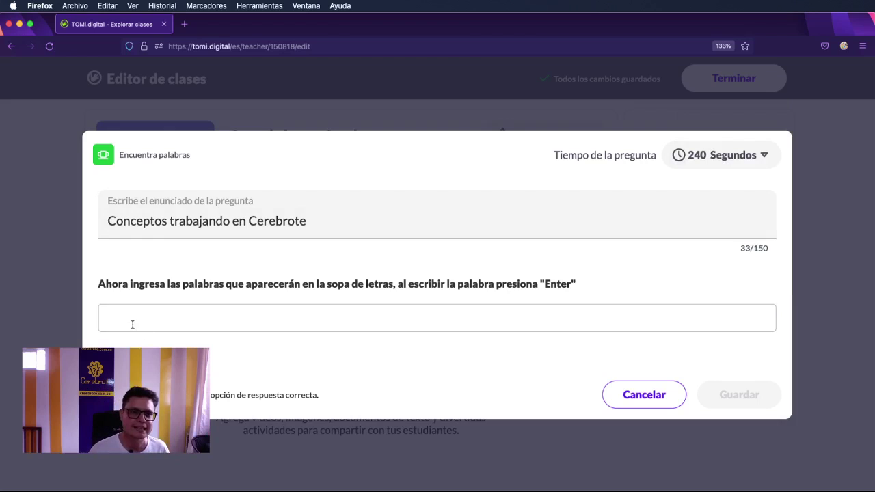
drag(260, 287, 578, 287)
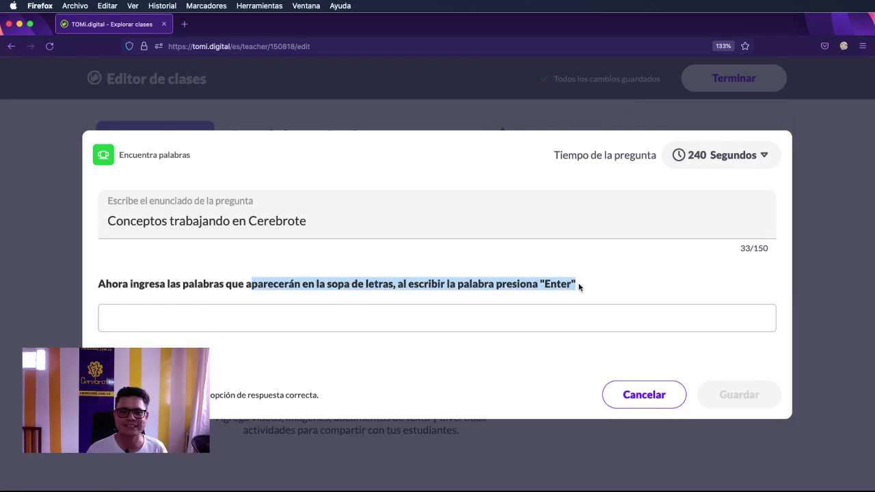
drag(99, 284, 317, 284)
click(540, 284)
drag(540, 283, 578, 285)
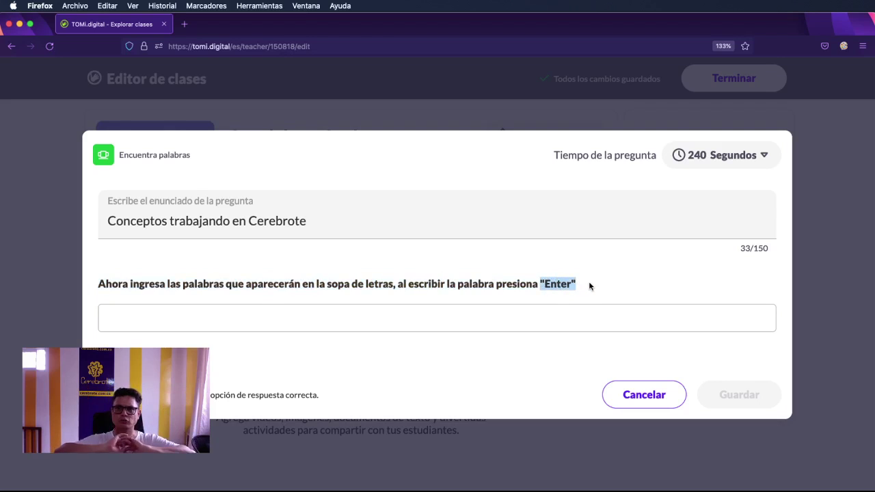
Add "Cerebrote" as the first word of the word search
click(547, 315)
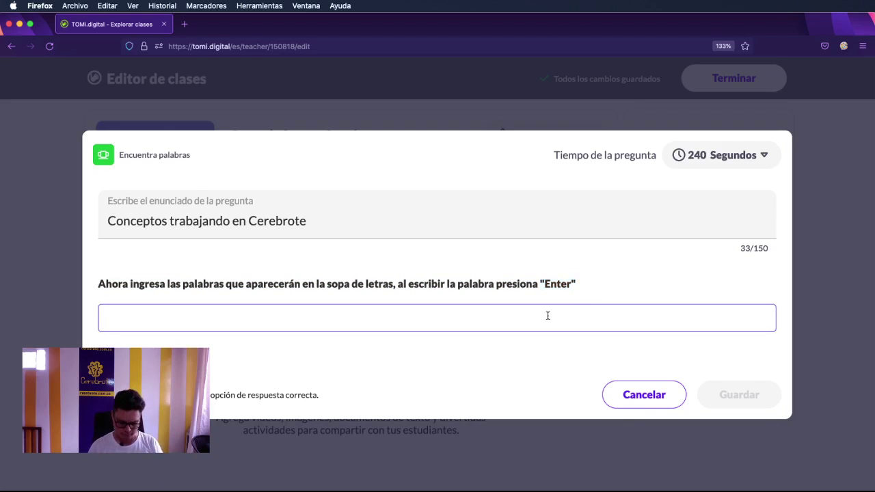
text(Cerebrote)
key(Return)
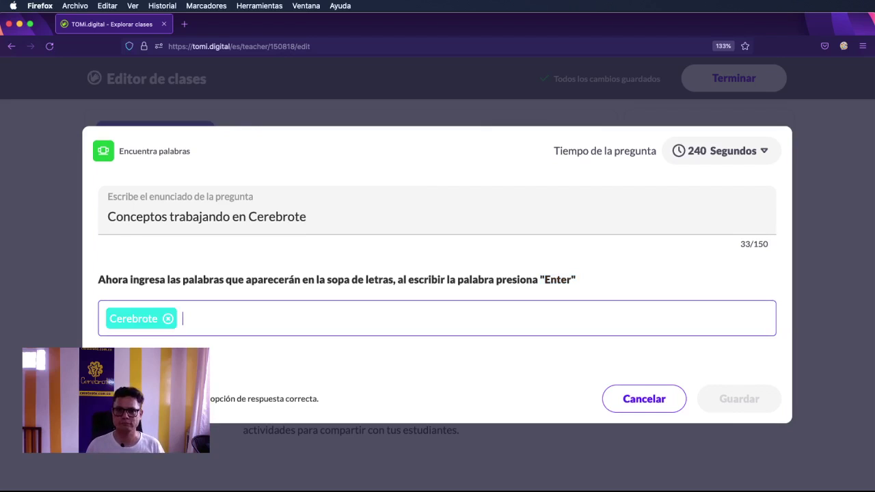
Add "clases" and "teams" to the list of words for the word search
text(clases)
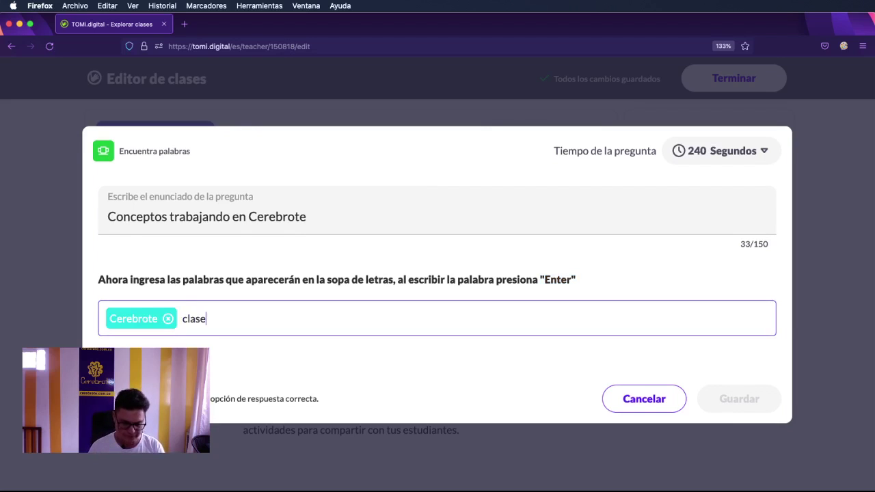
key(Return)
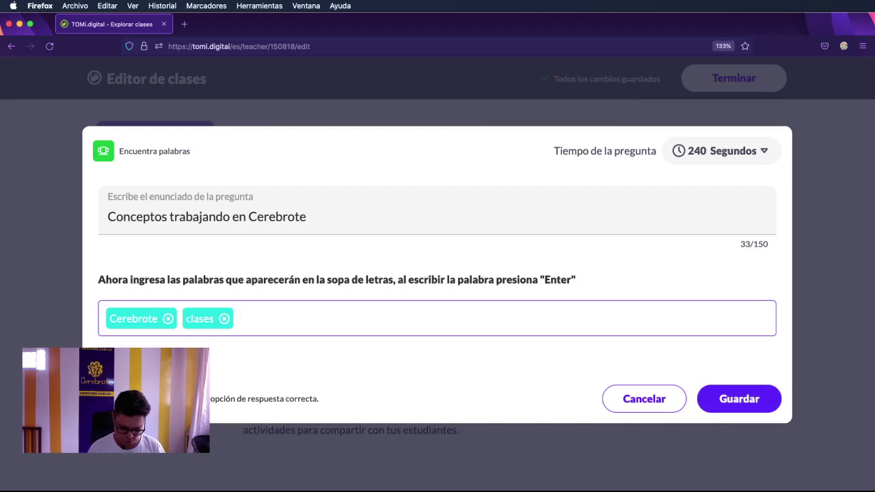
text(tea)
text(sm)
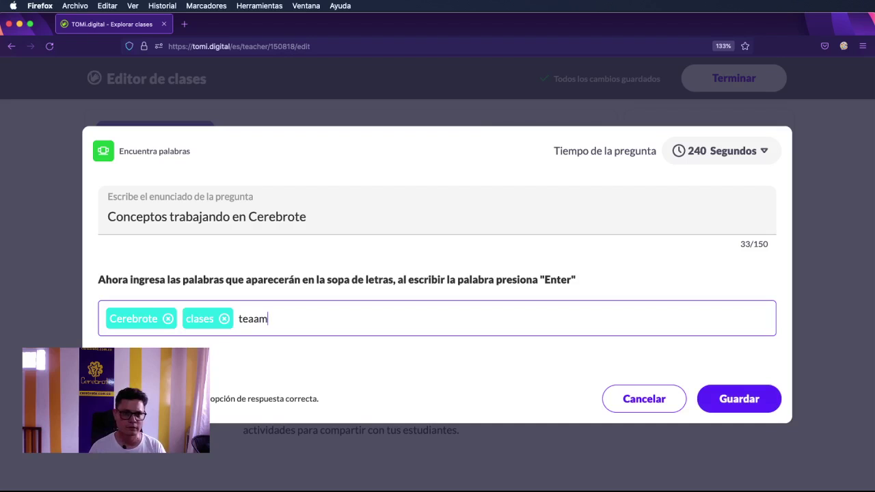
key(BackSpace)
key(BackSpace)
text(ms)
key(Return)
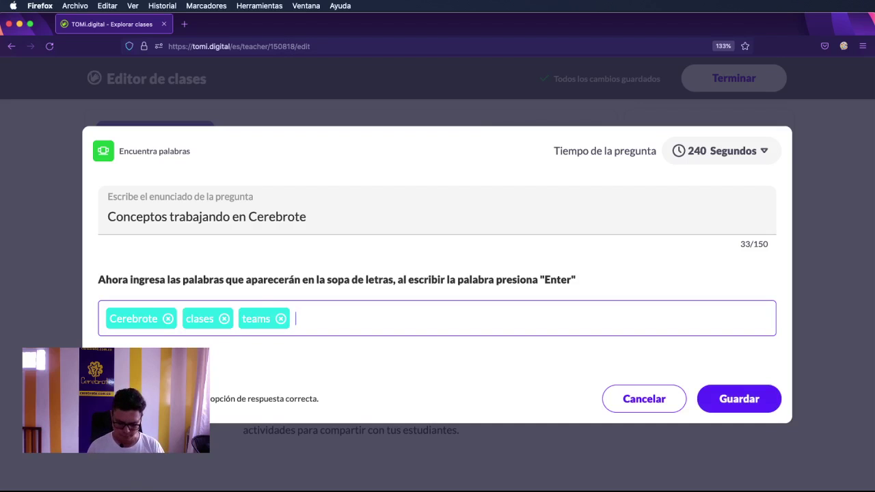
Add the words "meet", "tomi" and "hibridas" to the word search, and save the resource
text(meet)
key(Return)
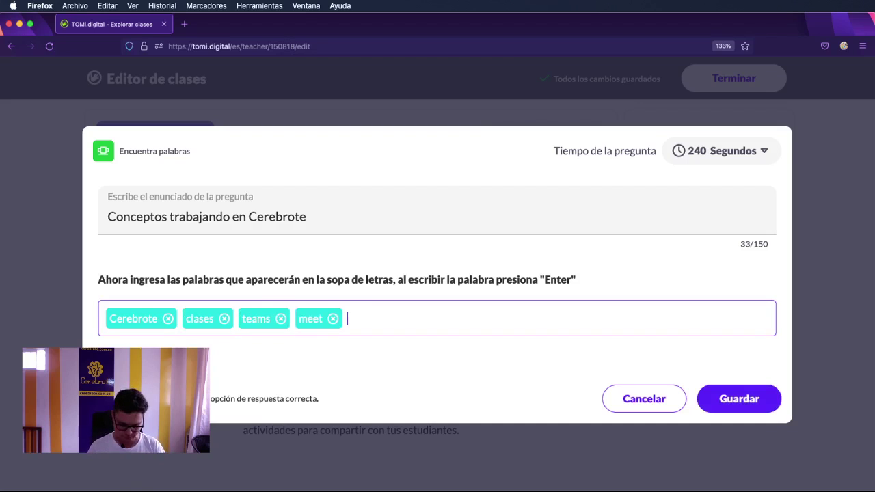
text(tomi)
key(Return)
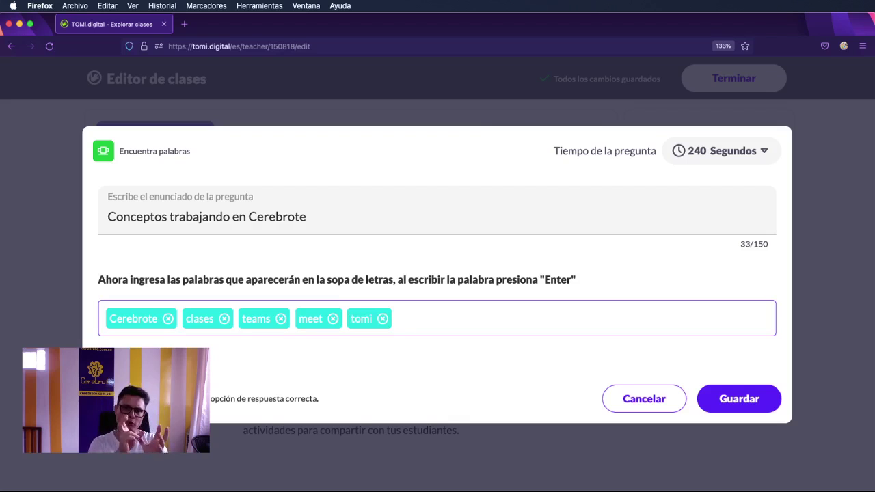
text(hi)
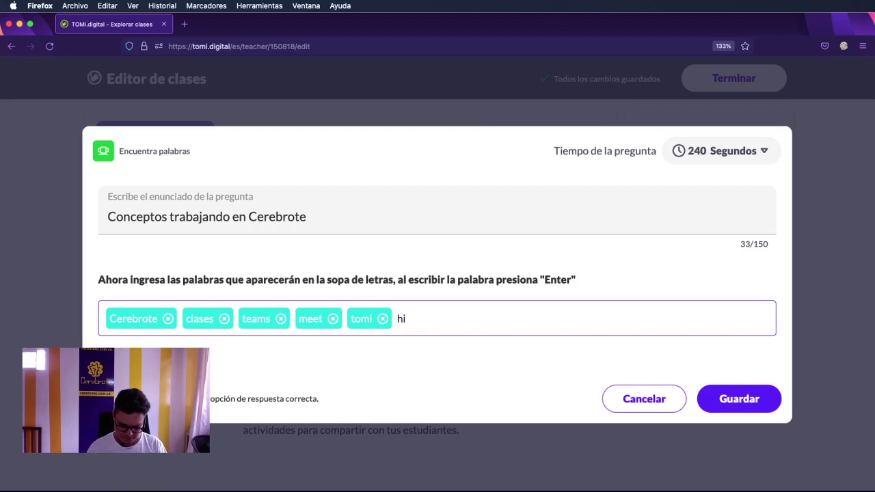
text(bridas)
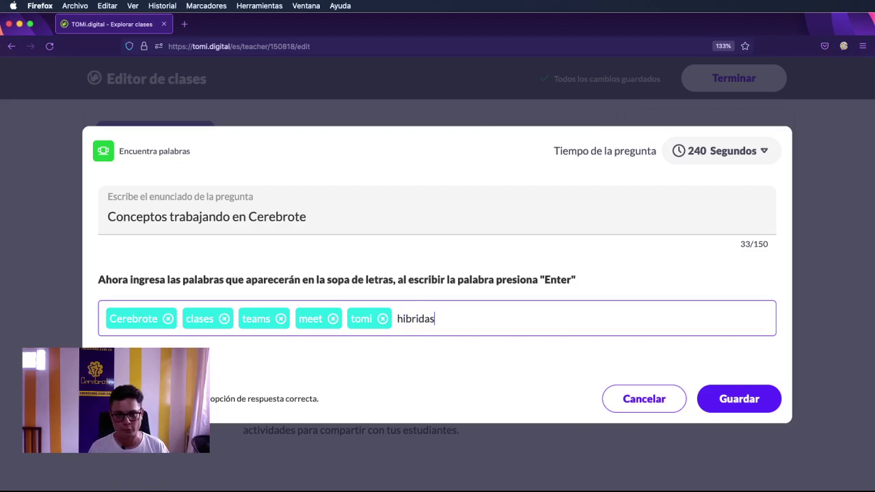
key(Return)
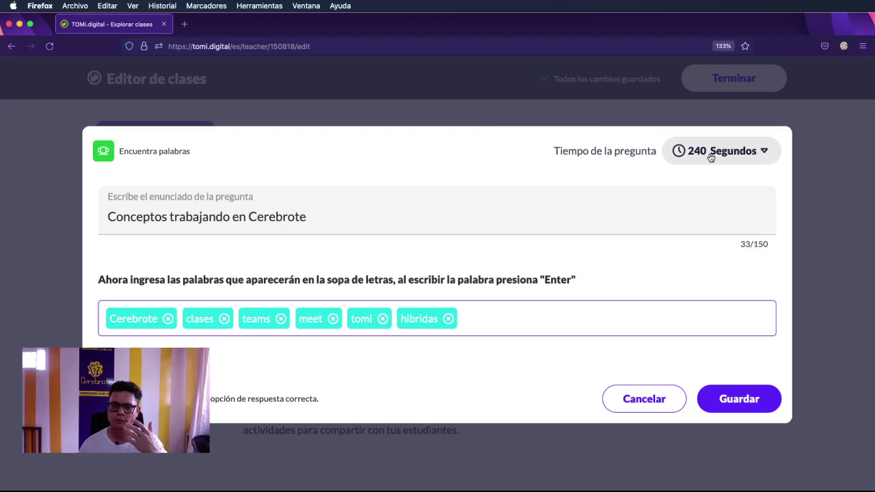
click(739, 399)
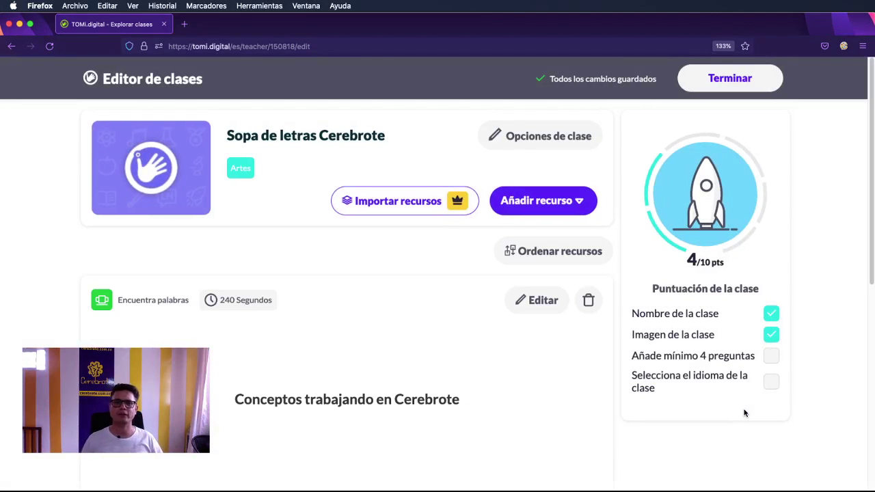
Look over the generated letter grid with its word list, and check which other resource types the class offers
scroll(744, 413, down, 10)
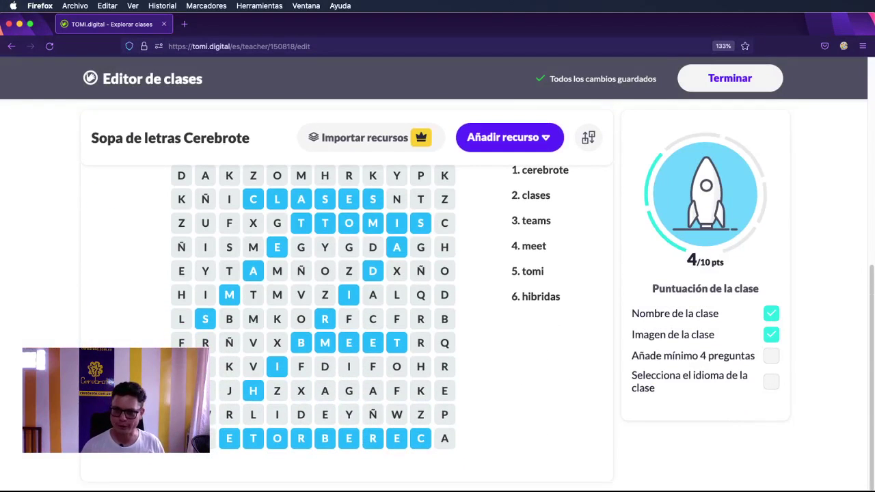
key(super+Tab)
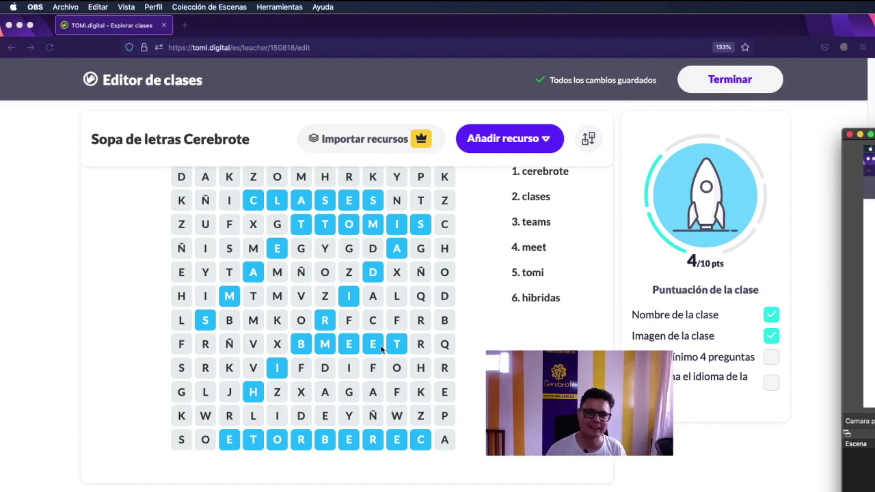
key(super+h)
scroll(347, 328, up, 3)
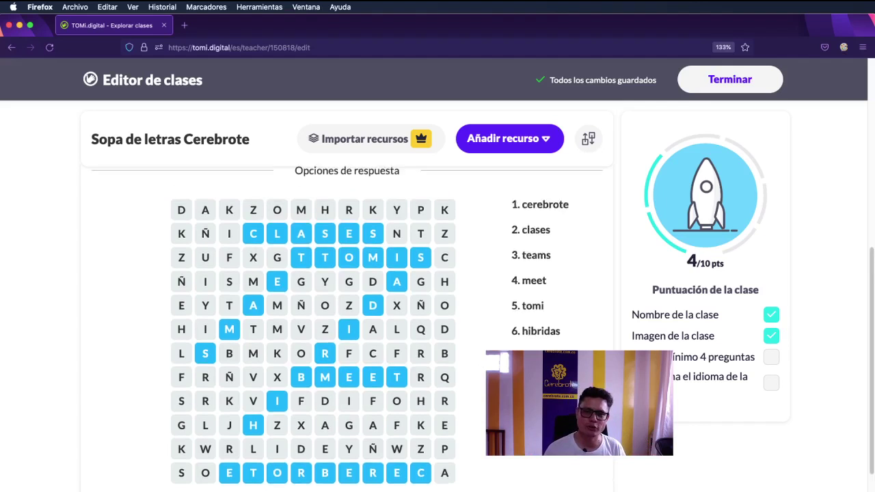
scroll(347, 328, down, 2)
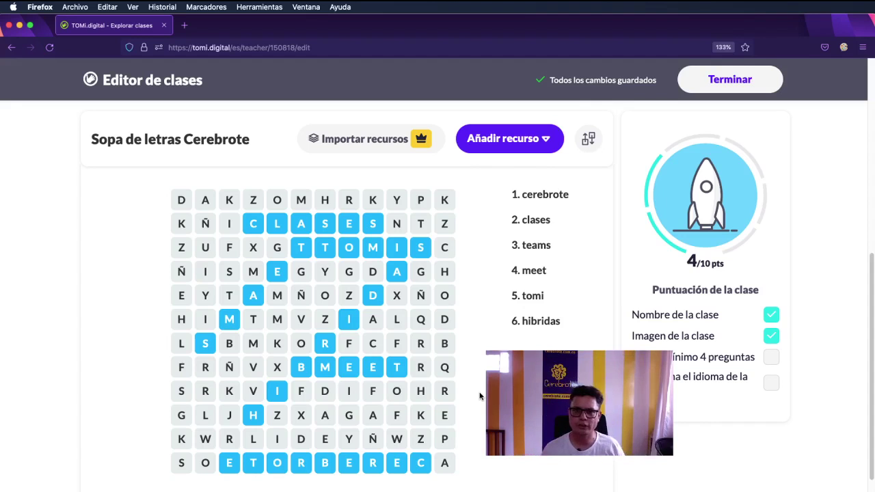
click(539, 144)
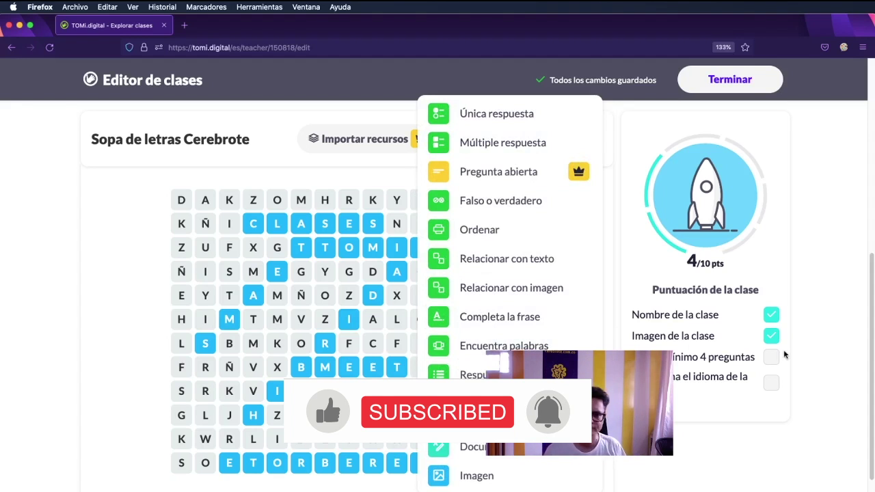
click(819, 346)
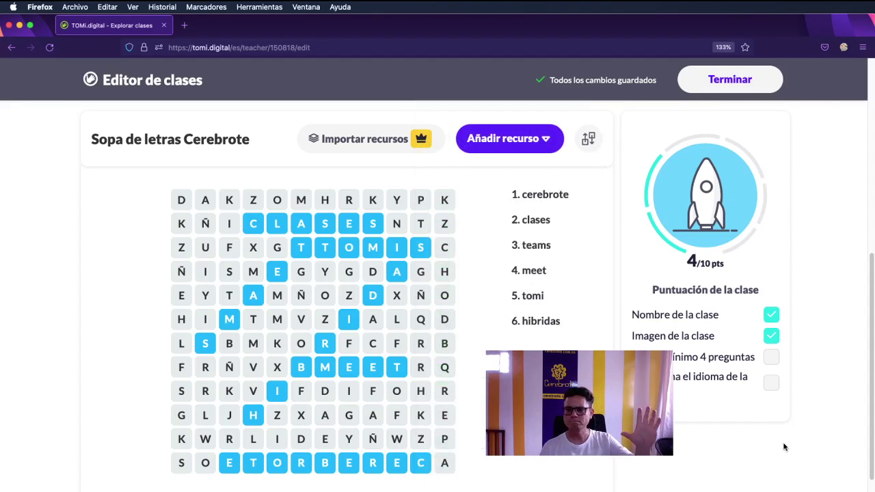
key(super+Tab)
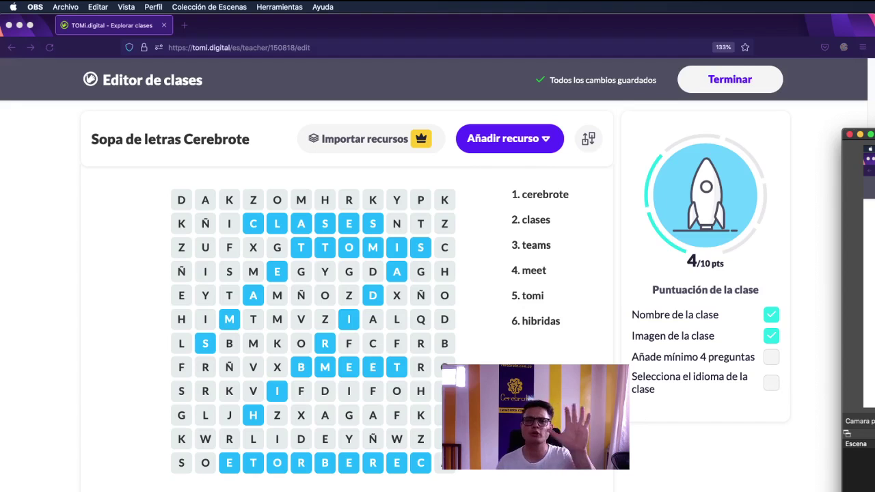
scroll(347, 328, up, 1)
scroll(346, 328, up, 1)
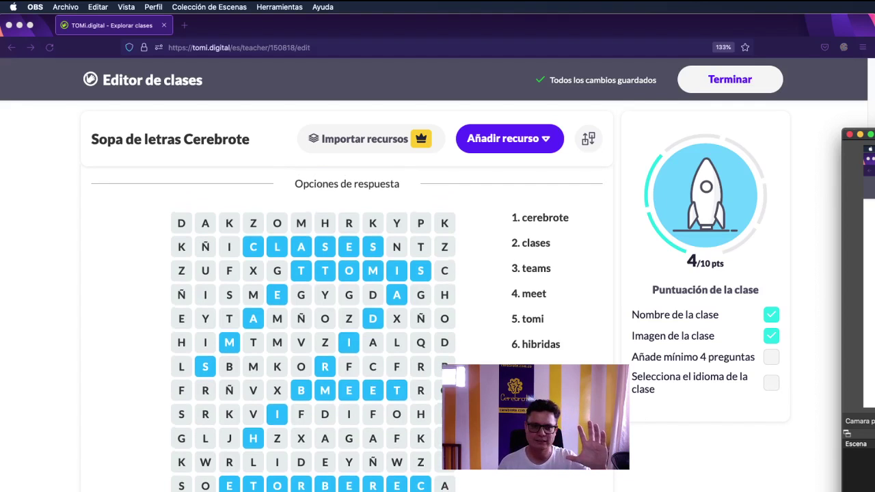
scroll(346, 328, down, 1)
scroll(346, 328, down, 1)
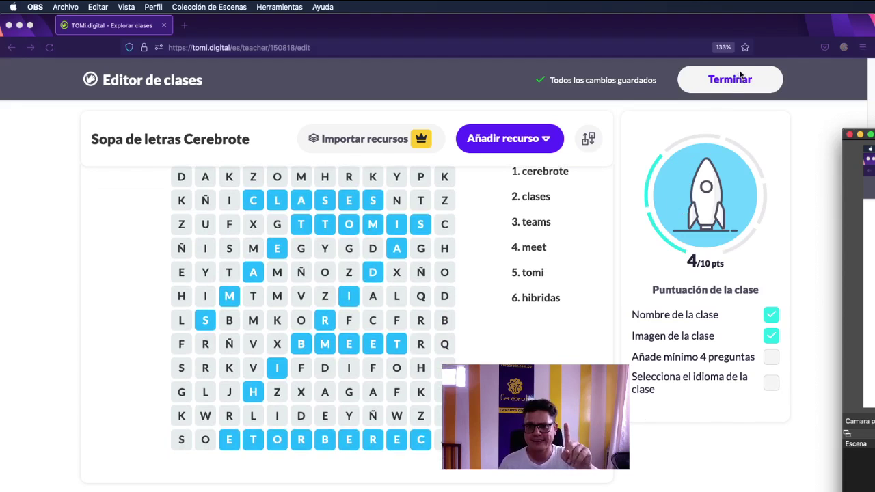
Finish editing the class and review the word search on its class page
click(708, 130)
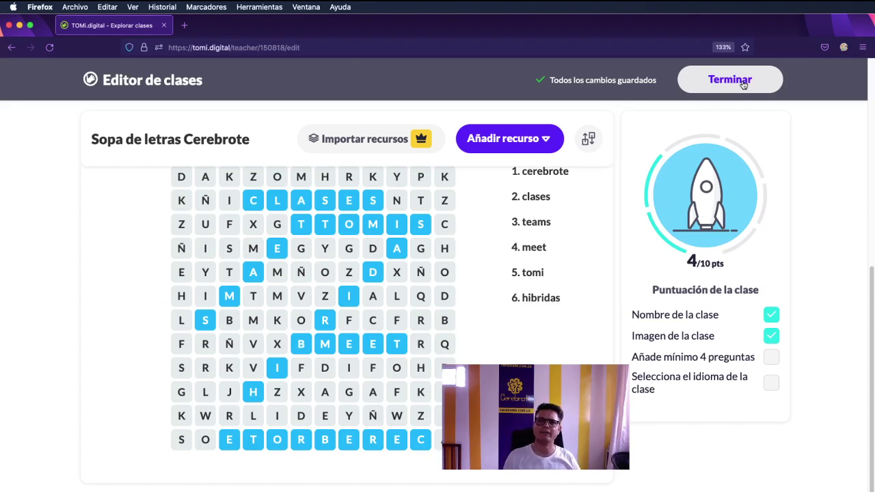
click(730, 80)
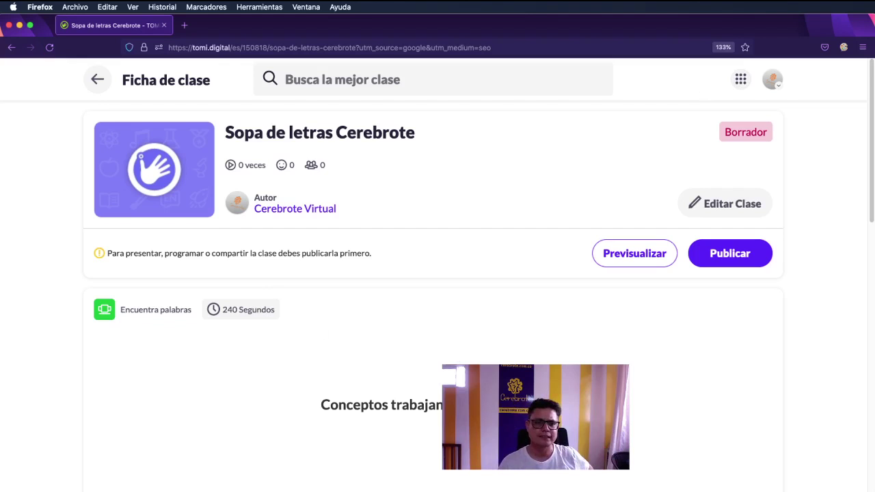
scroll(437, 307, down, 5)
scroll(437, 308, up, 5)
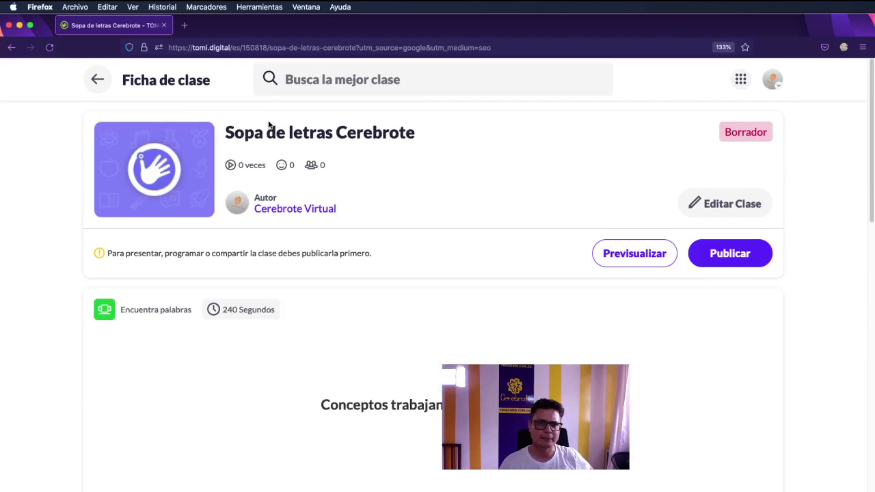
scroll(465, 312, down, 5)
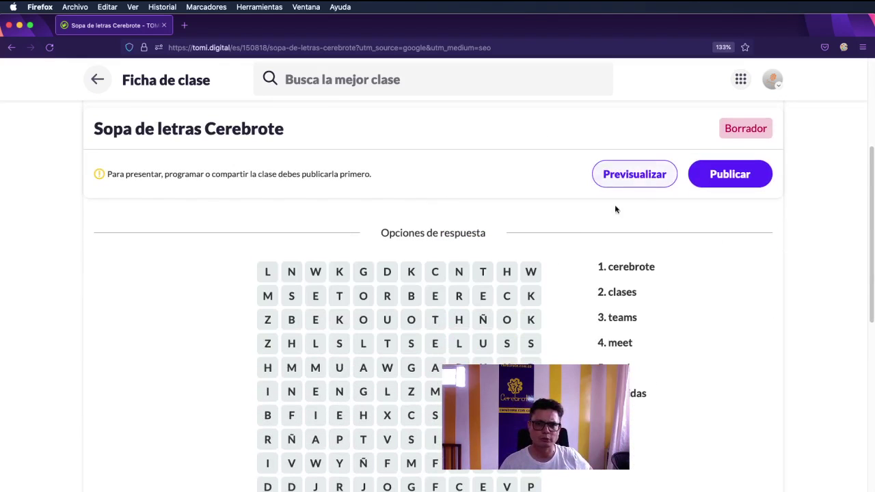
scroll(745, 328, down, 2)
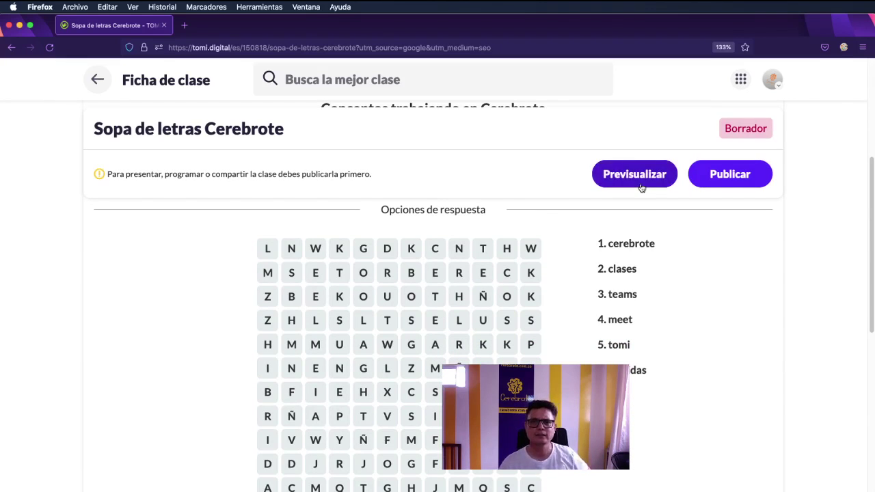
Preview the class, and highlight the list of words to find and the word "tomi" below the grid
click(641, 185)
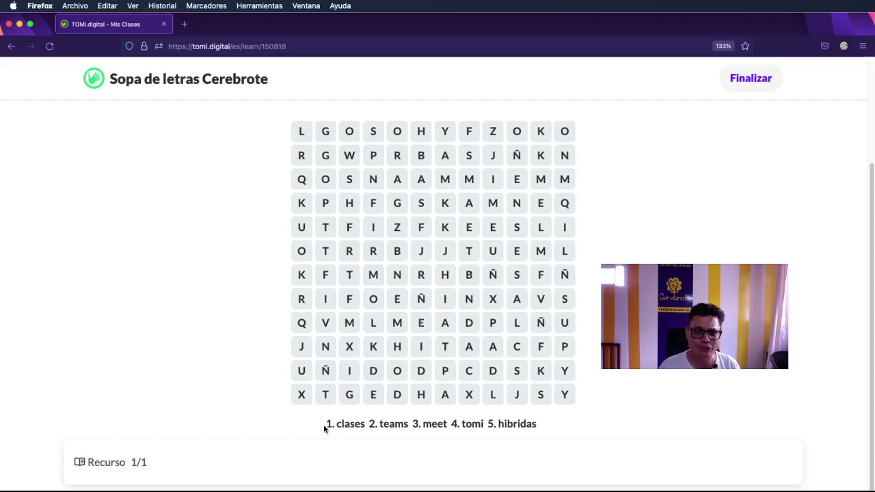
drag(326, 424, 606, 424)
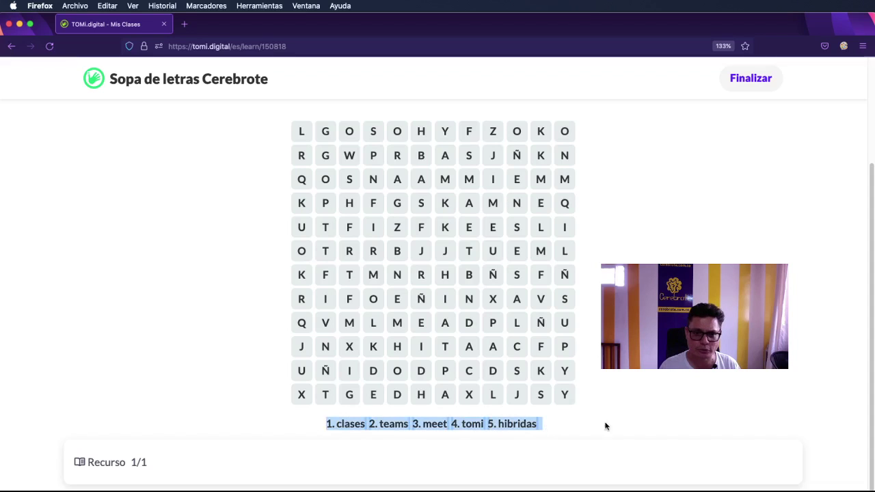
click(628, 413)
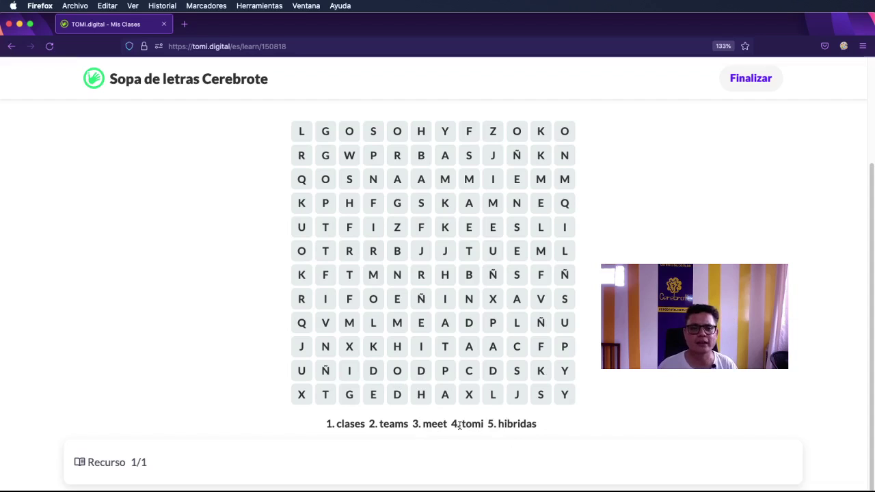
drag(461, 423, 485, 424)
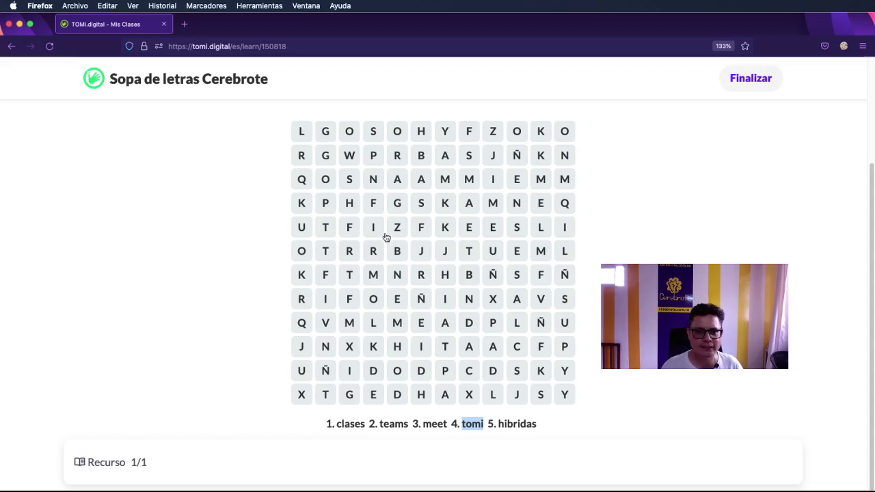
Try selecting runs of letters horizontally, vertically and diagonally in the previewed word-search grid
drag(375, 230, 515, 231)
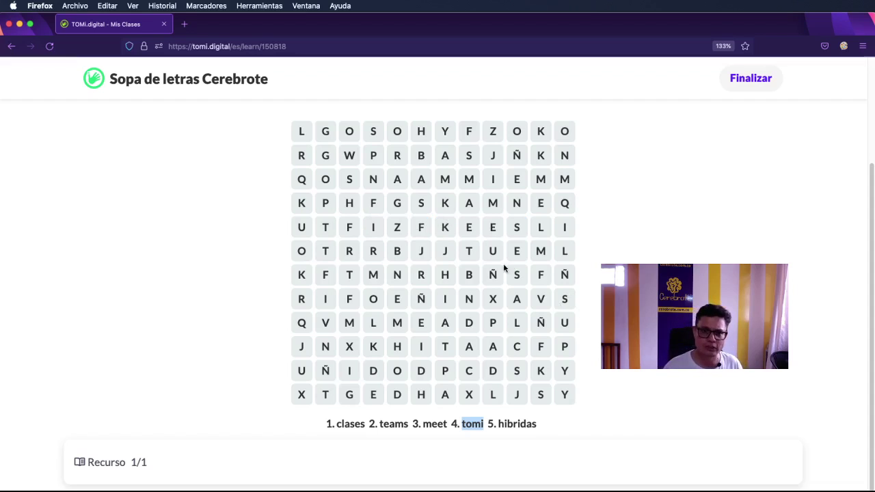
drag(519, 279, 518, 371)
drag(492, 274, 494, 369)
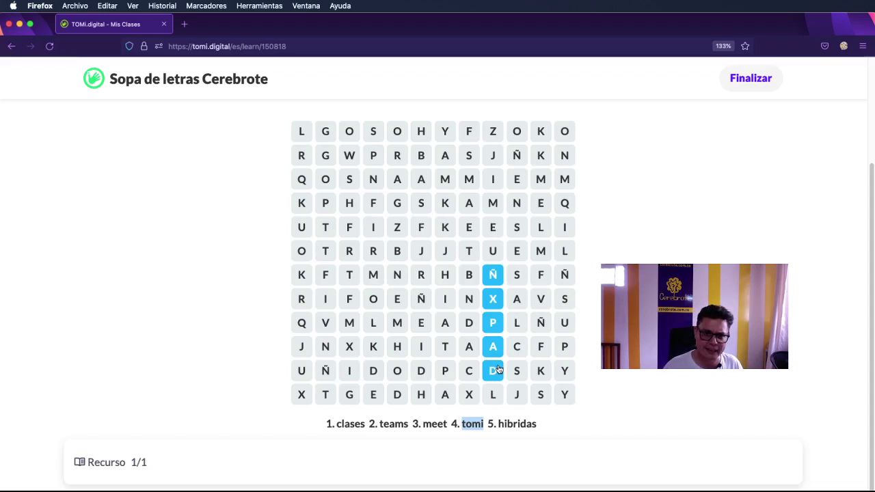
drag(470, 296, 473, 373)
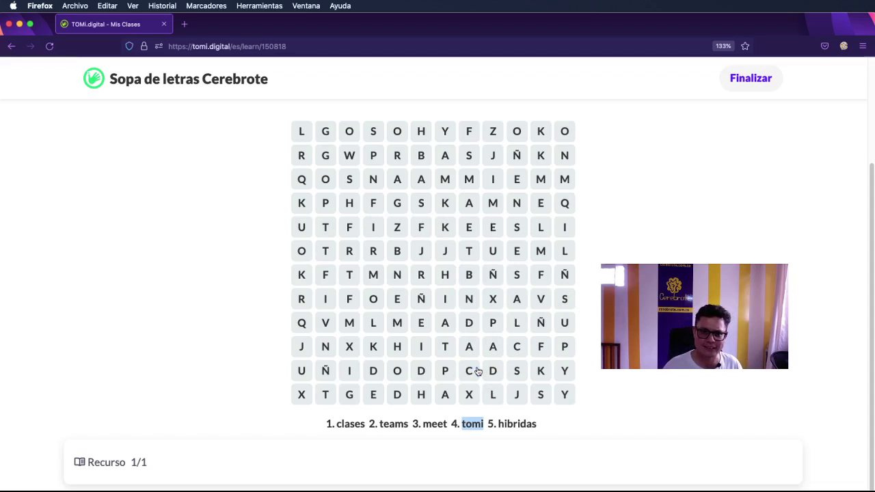
drag(351, 275, 546, 356)
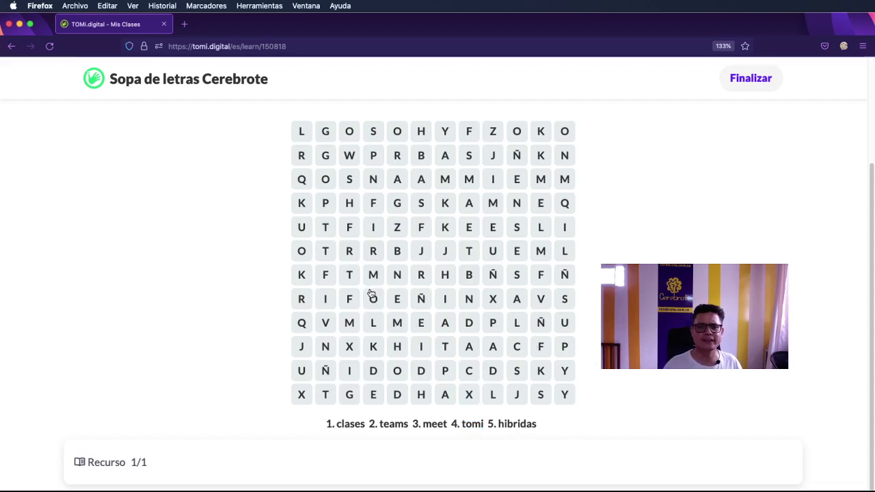
Mark "tomi" diagonally in the letter grid, and finish the preview to return to the class page
drag(353, 282, 421, 345)
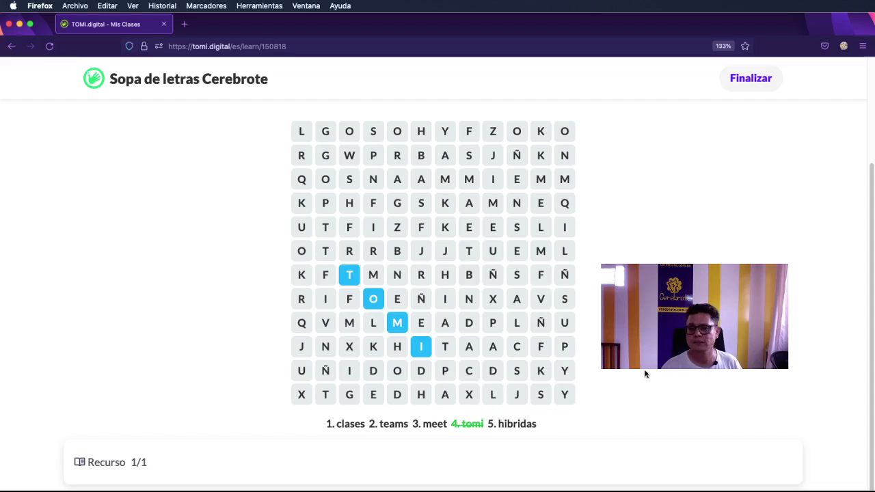
click(755, 77)
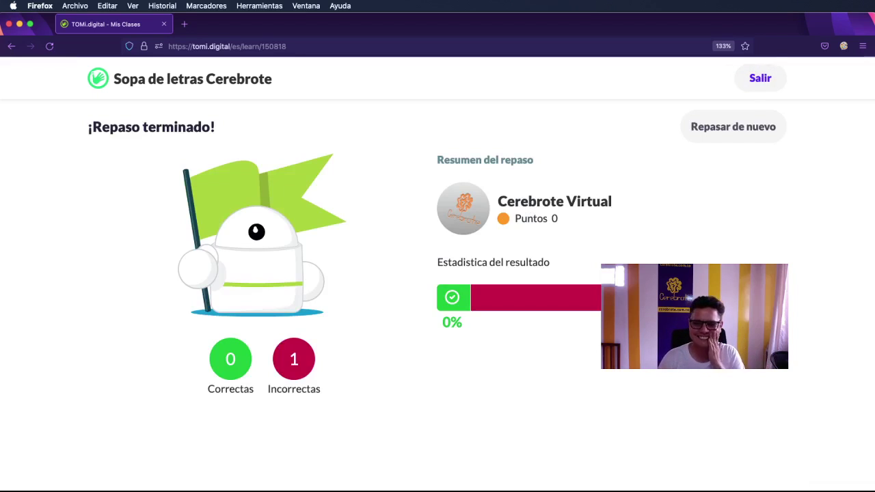
click(751, 90)
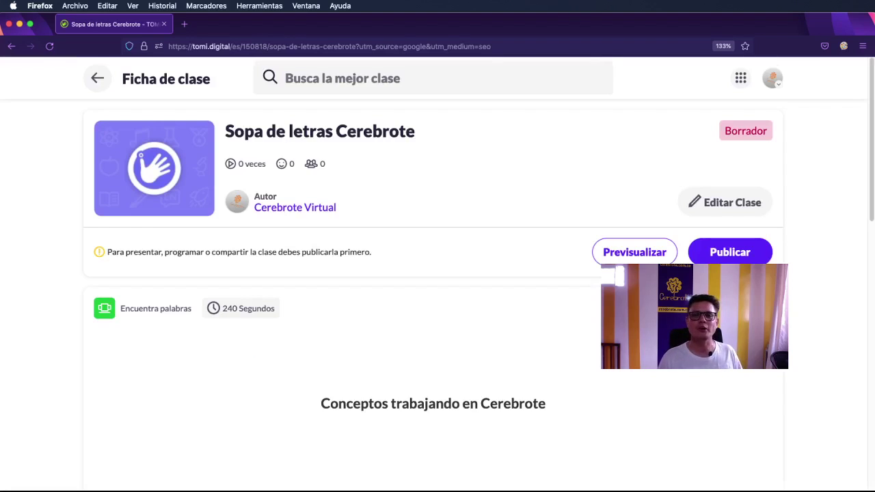
Publish the draft class "Sopa de letras Cerebrote" after checking its word-search grid and word list
scroll(617, 196, down, 2)
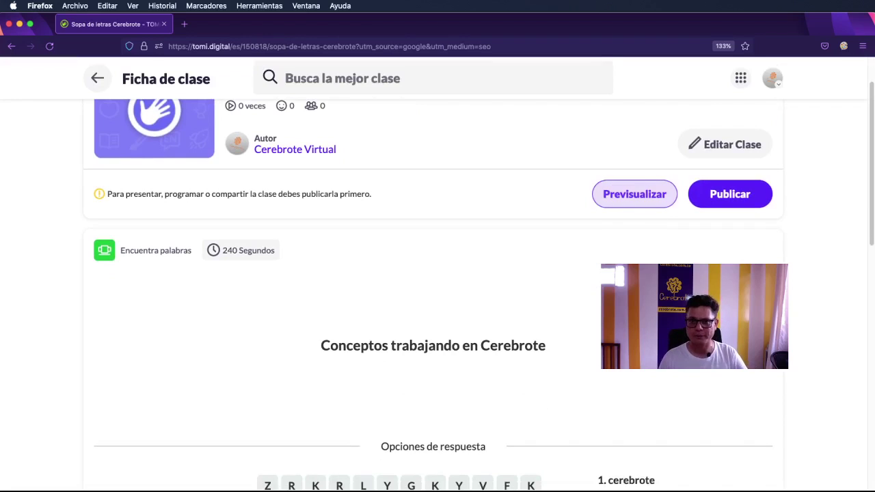
scroll(618, 197, down, 3)
scroll(617, 197, up, 2)
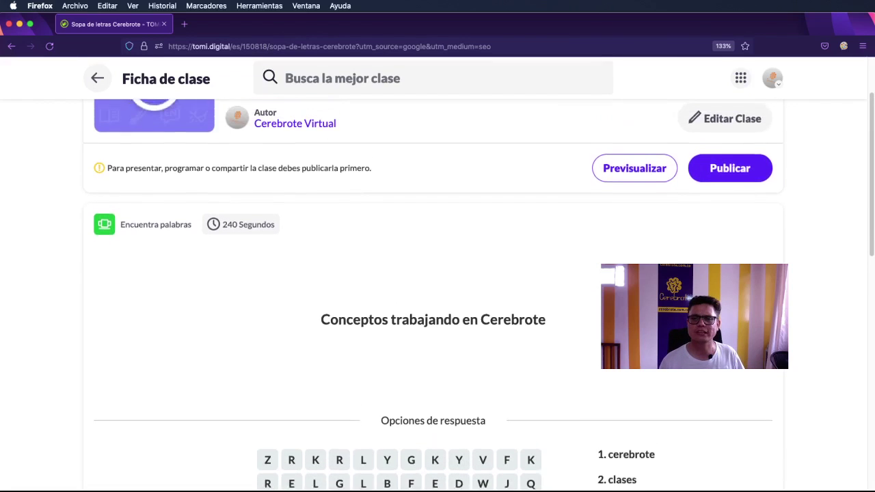
scroll(553, 410, down, 2)
scroll(711, 386, up, 4)
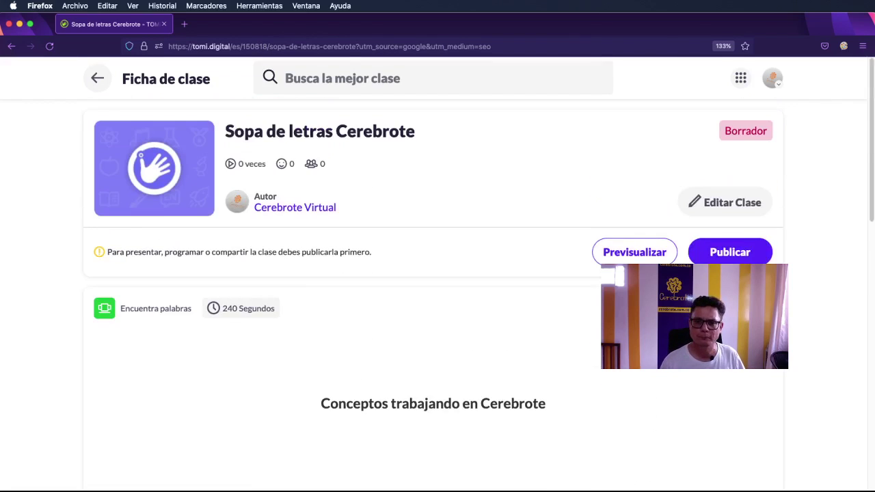
scroll(709, 373, down, 8)
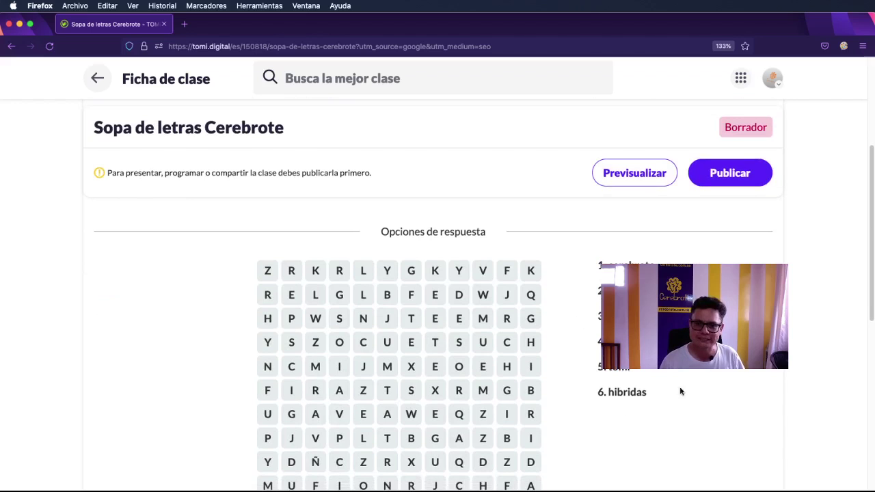
scroll(674, 375, down, 6)
scroll(674, 376, up, 4)
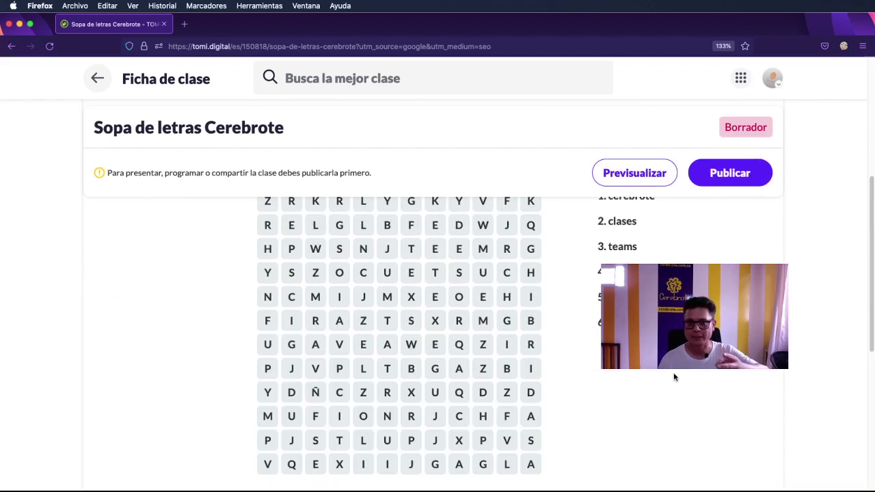
click(730, 174)
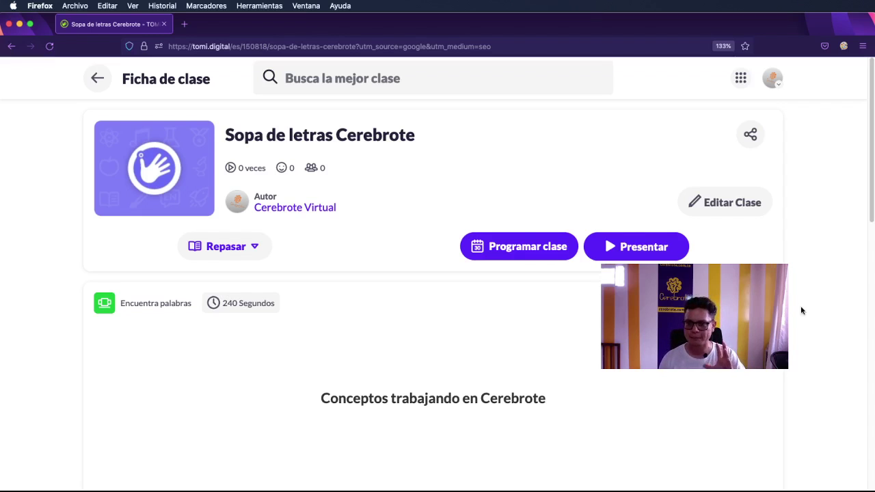
Present the published class as a guided class, highlight the student authentication setting, and continue to the student invitation
key(super+Tab)
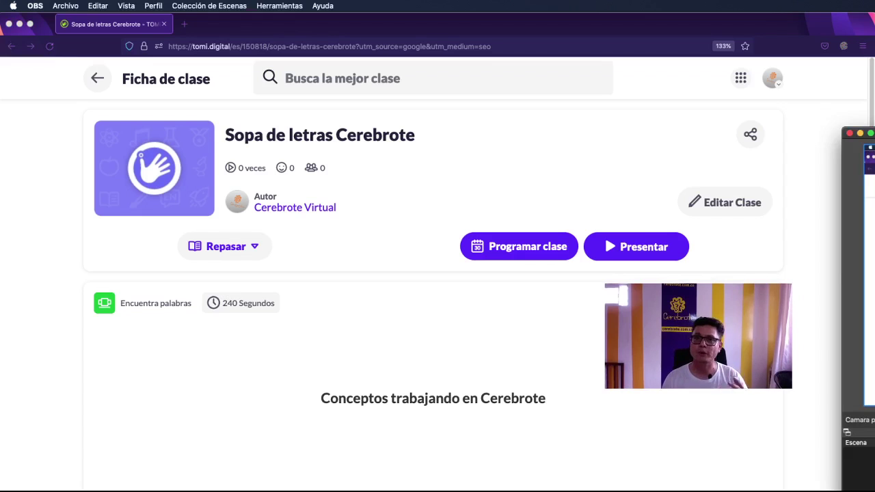
click(816, 192)
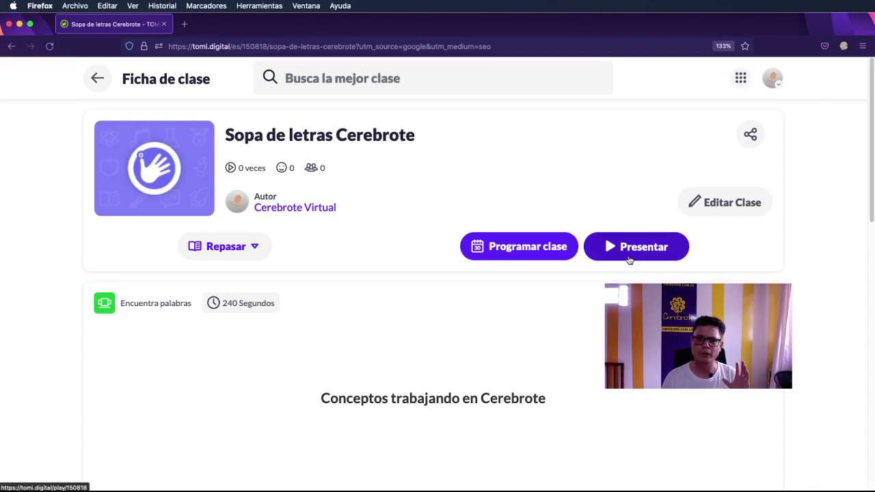
click(629, 259)
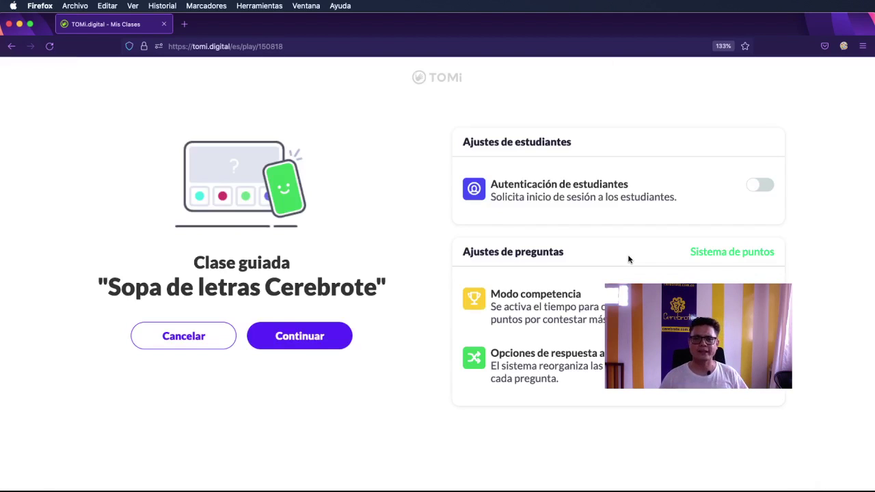
drag(491, 184, 647, 195)
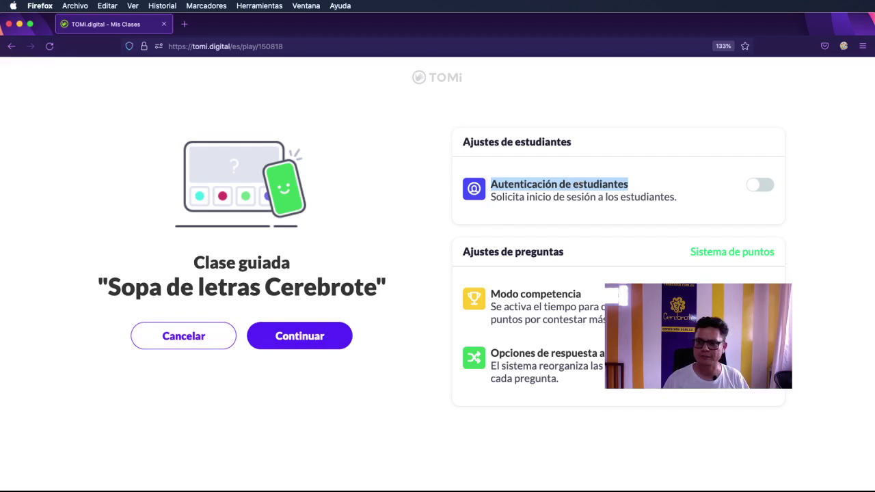
key(super+Tab)
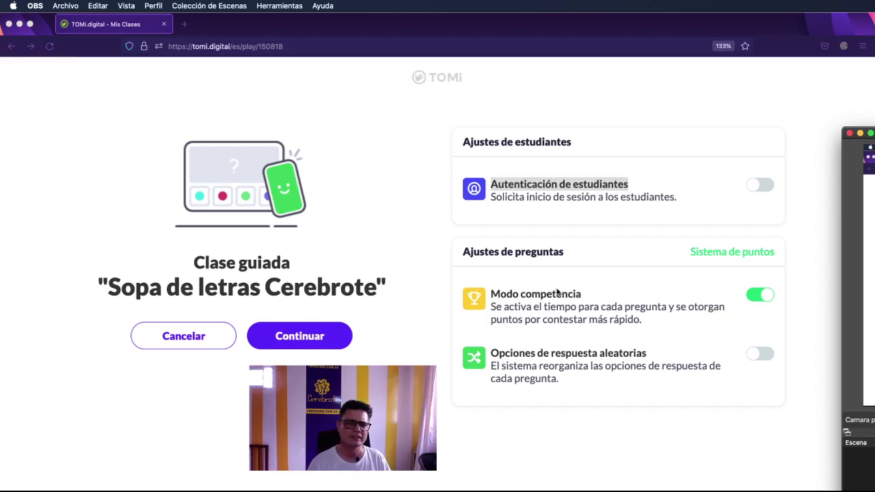
click(331, 337)
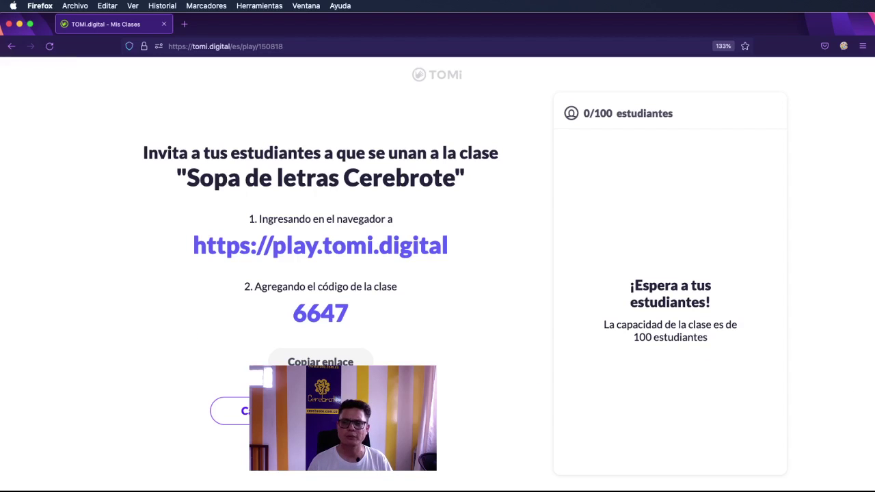
key(super+Tab)
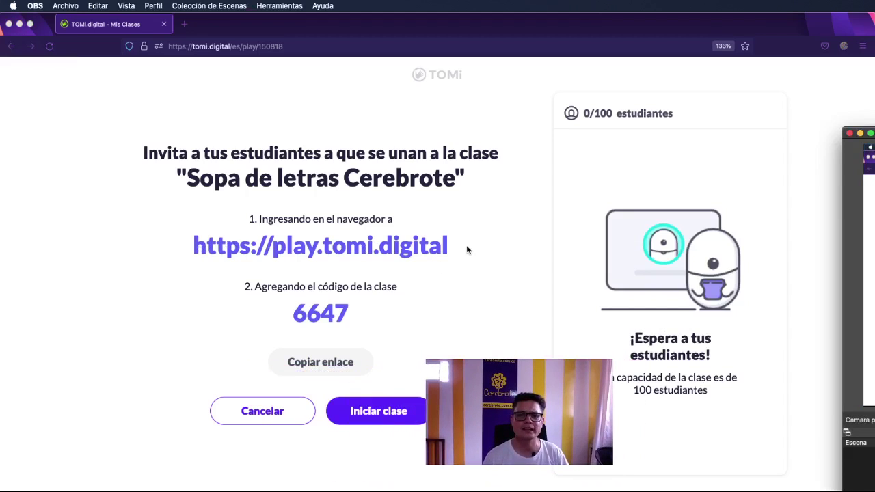
triple_click(290, 252)
key(super+c)
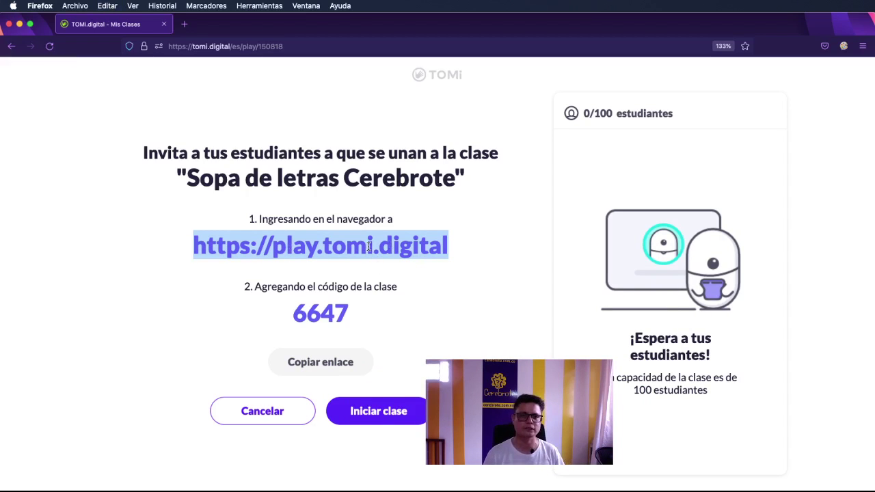
click(184, 23)
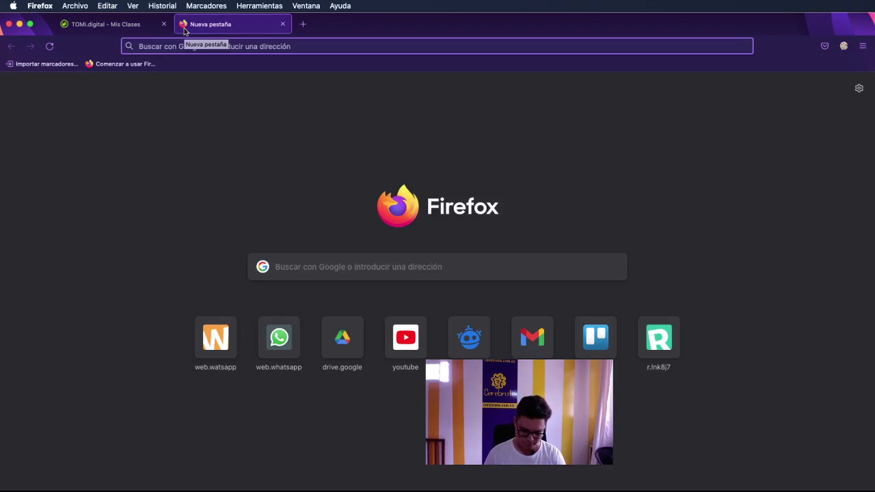
key(super+v)
key(Return)
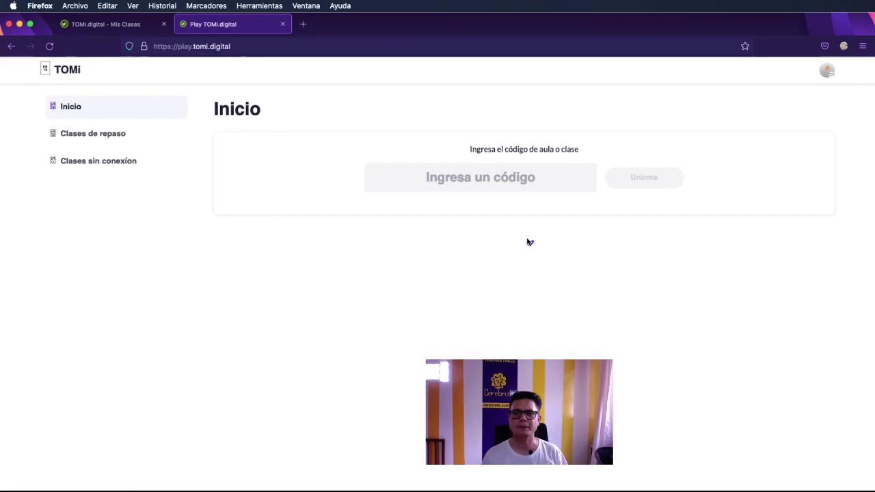
click(500, 178)
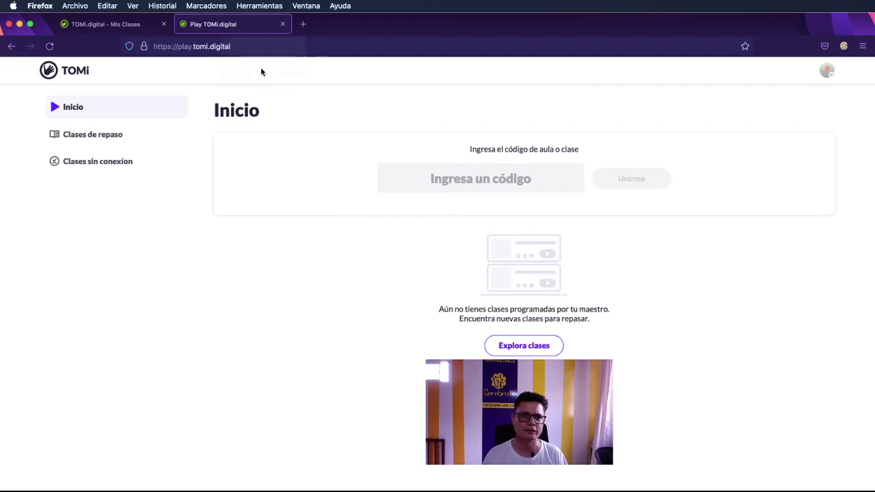
Move the student page into its own window and arrange it side by side with the class invitation window
drag(226, 24, 235, 68)
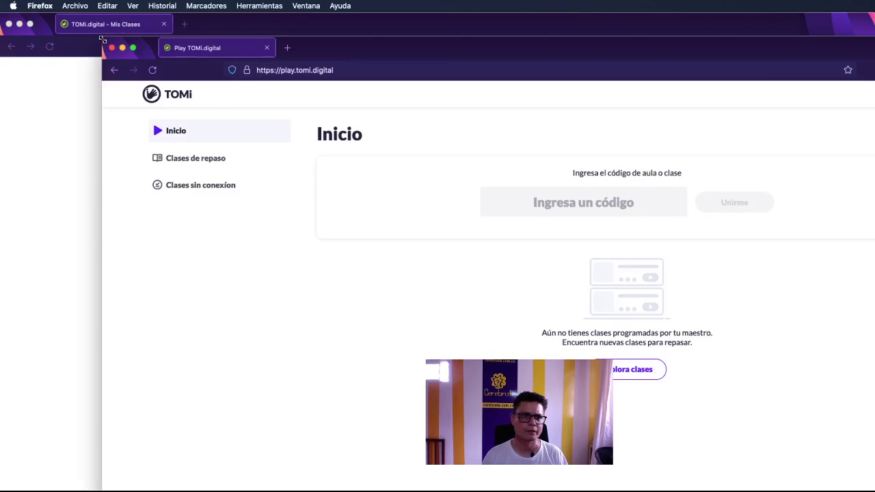
drag(102, 39, 554, 31)
drag(823, 38, 717, 31)
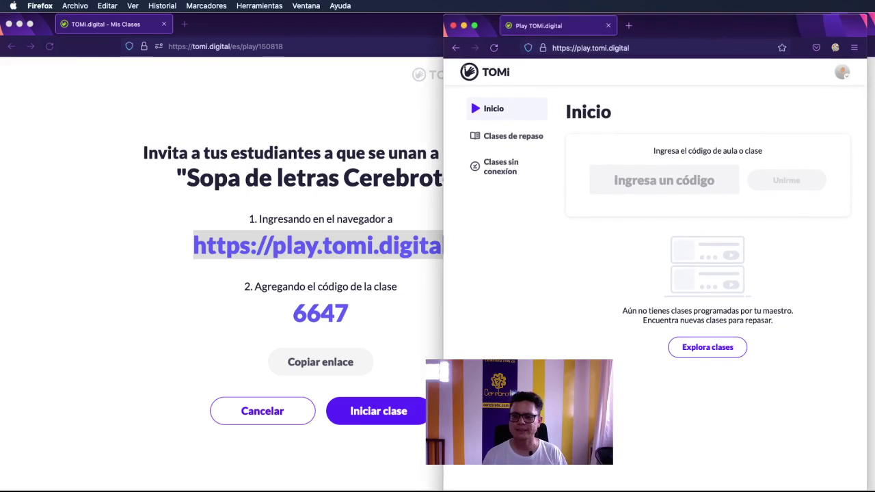
click(273, 27)
drag(874, 273, 446, 274)
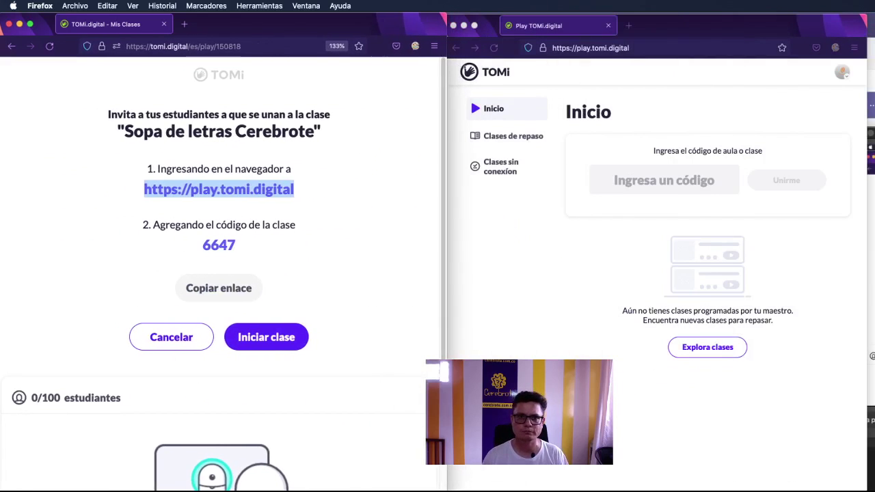